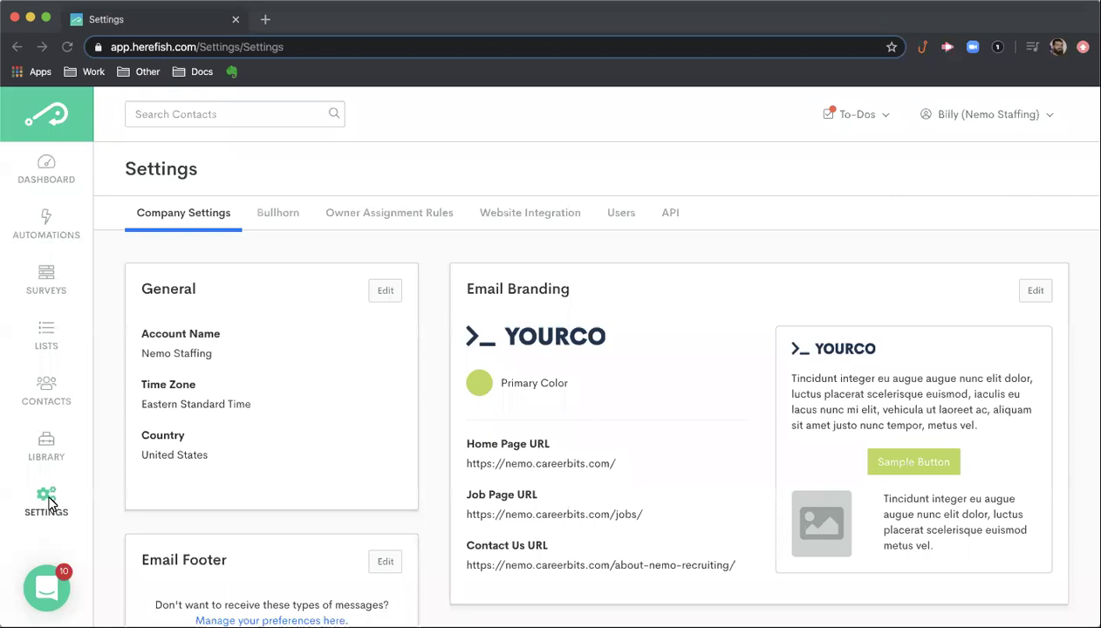
# Reload the Company Settings page and scroll to review the General settings card.
pyautogui.click(48, 504)
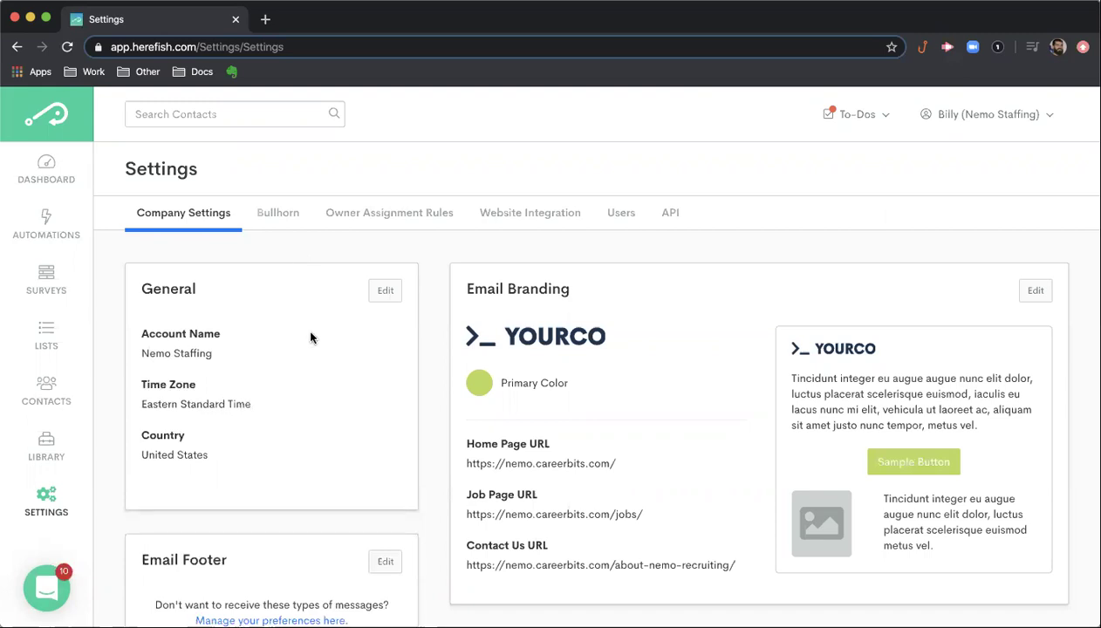
pyautogui.scroll(-1, 305, 340)
pyautogui.scroll(1, 299, 349)
pyautogui.scroll(-1, 367, 338)
# Open the General Settings editor, then cancel it without changes.
pyautogui.click(379, 275)
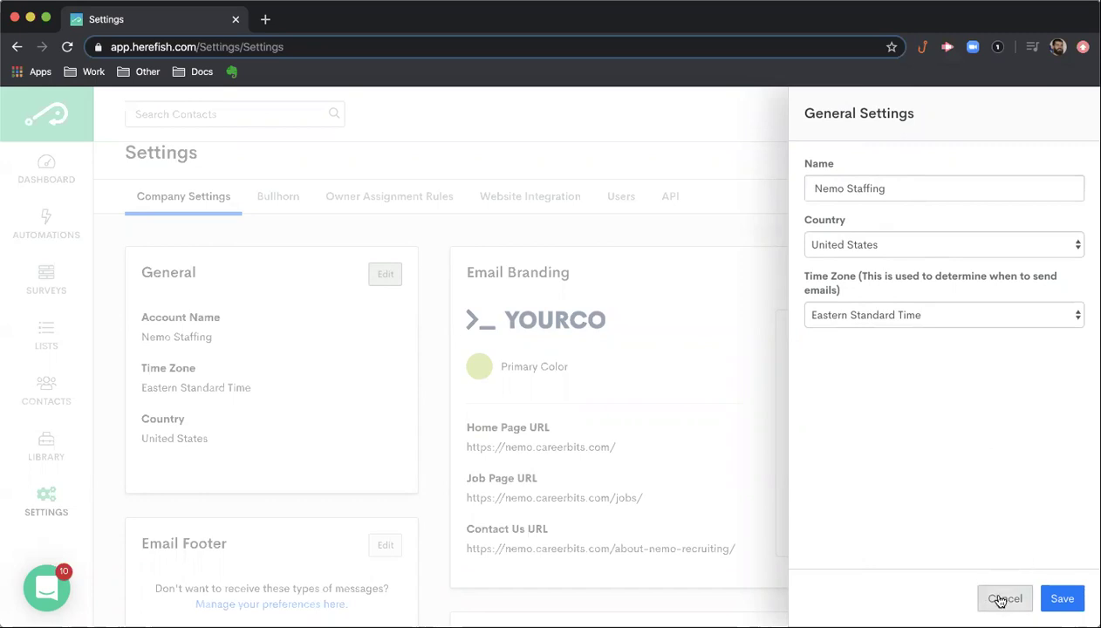
pyautogui.click(1000, 600)
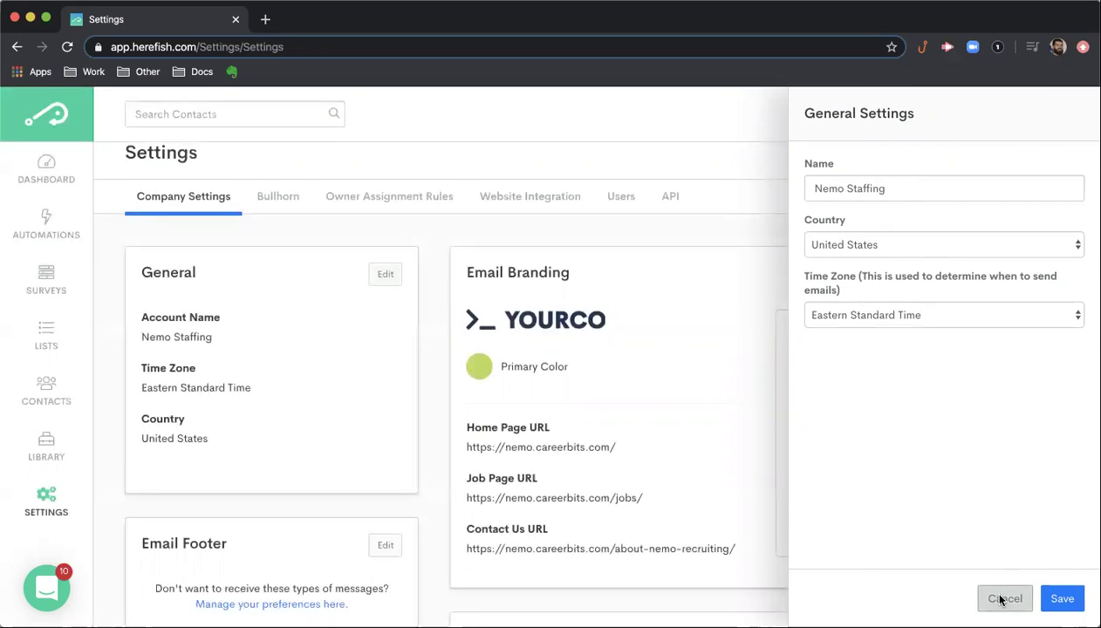
pyautogui.scroll(-1, 921, 538)
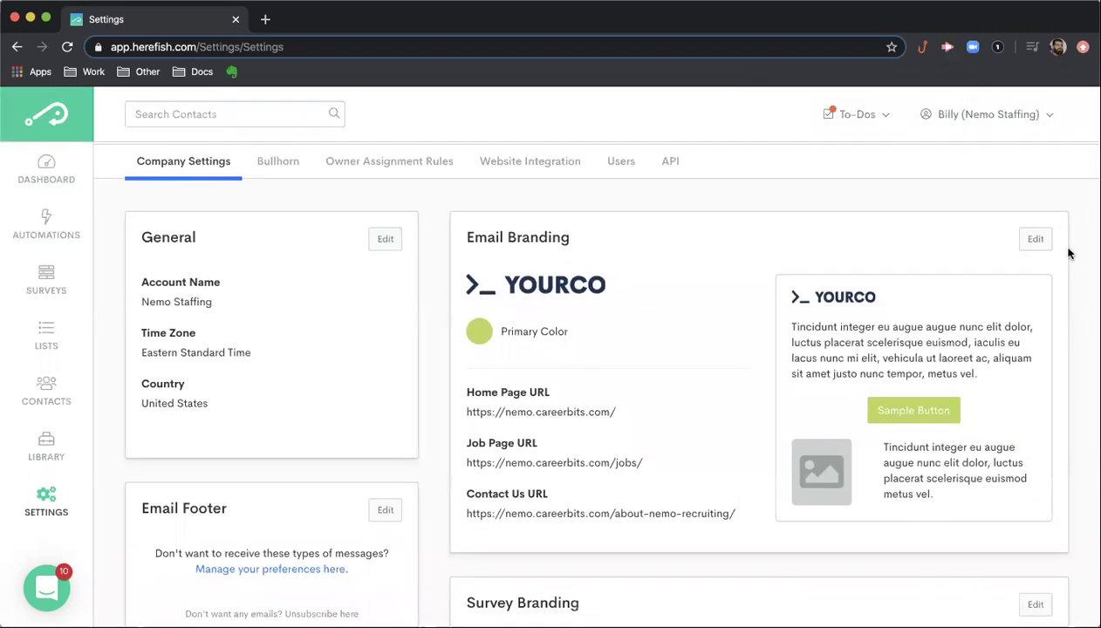
# Open Email Branding and check the primary color picker, leaving it at #bada55.
pyautogui.click(1034, 239)
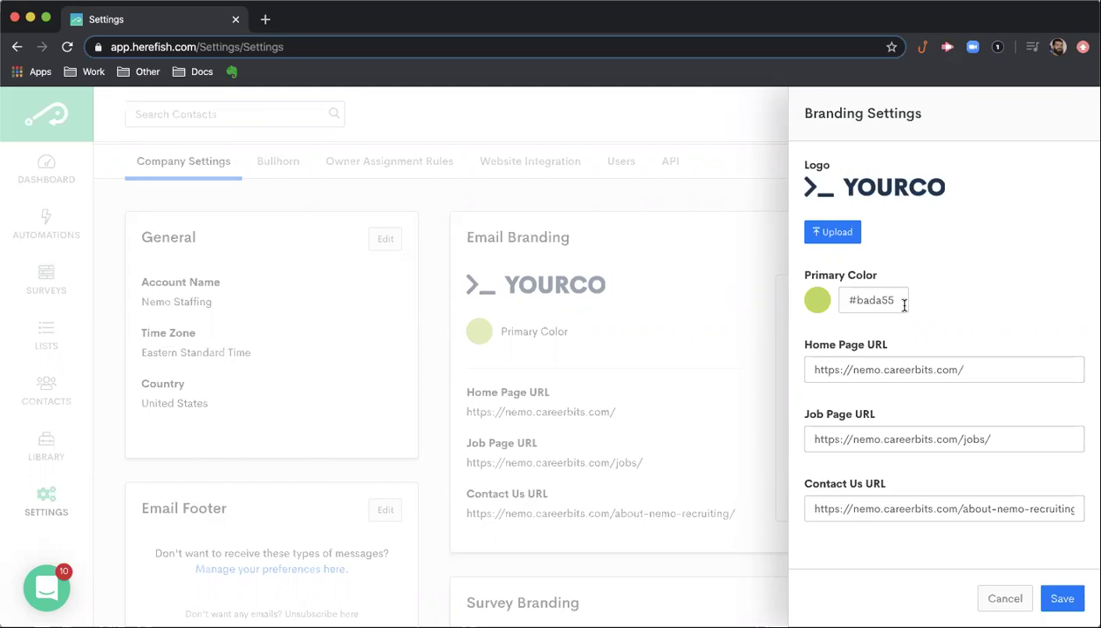
pyautogui.click(819, 310)
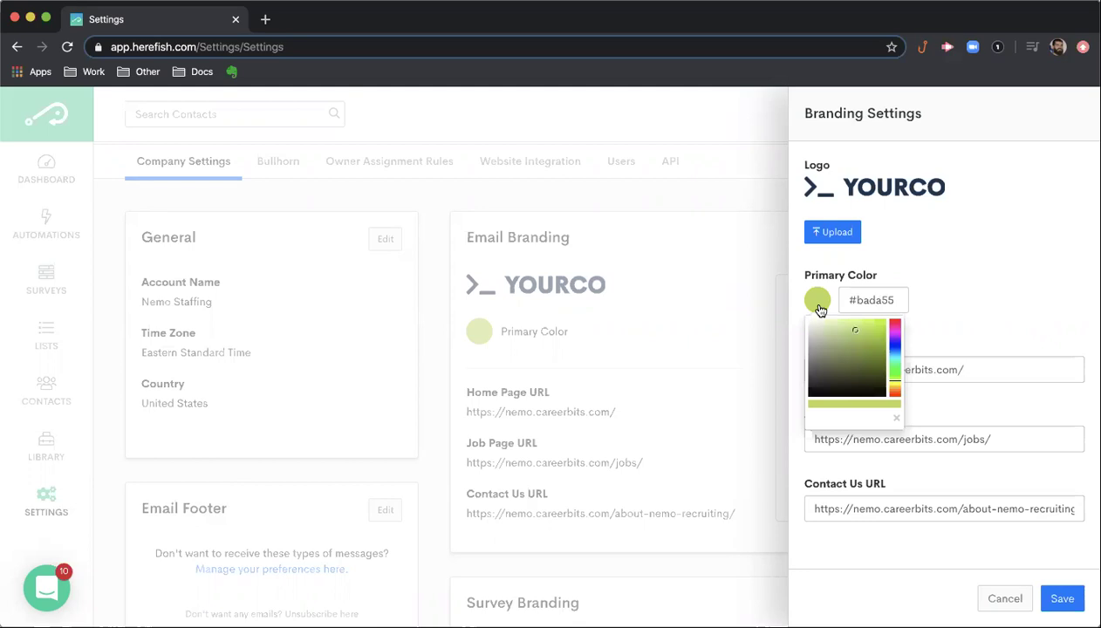
pyautogui.click(955, 284)
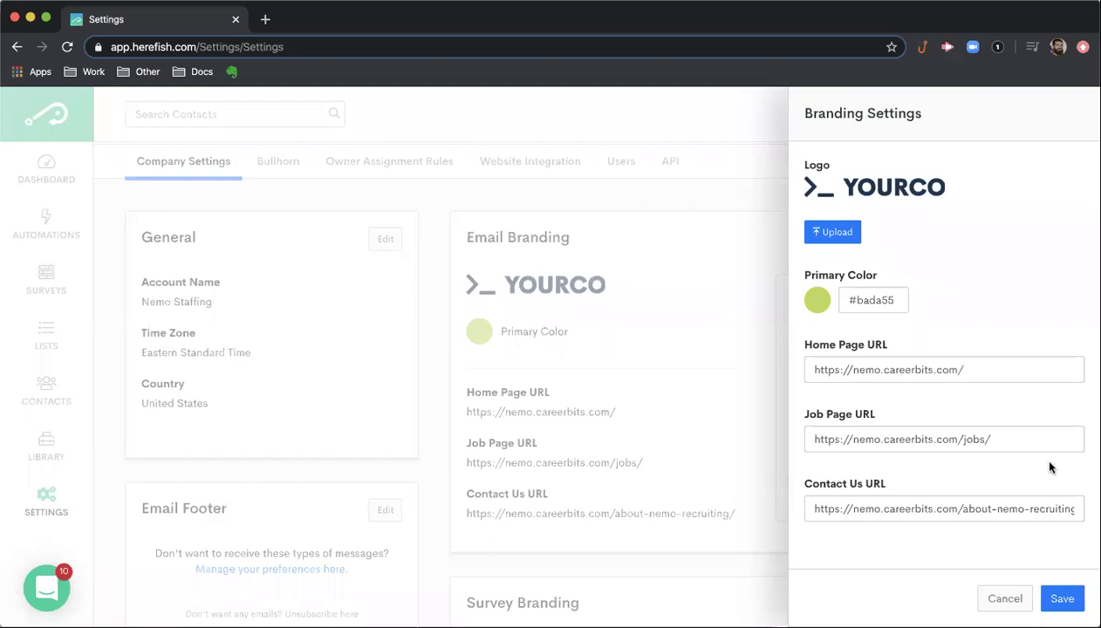
# Cancel Email Branding, then view and cancel Survey Branding (header #30383f, text #fff, button #0077ff).
pyautogui.click(1010, 599)
pyautogui.scroll(-3, 767, 434)
pyautogui.scroll(-2, 768, 433)
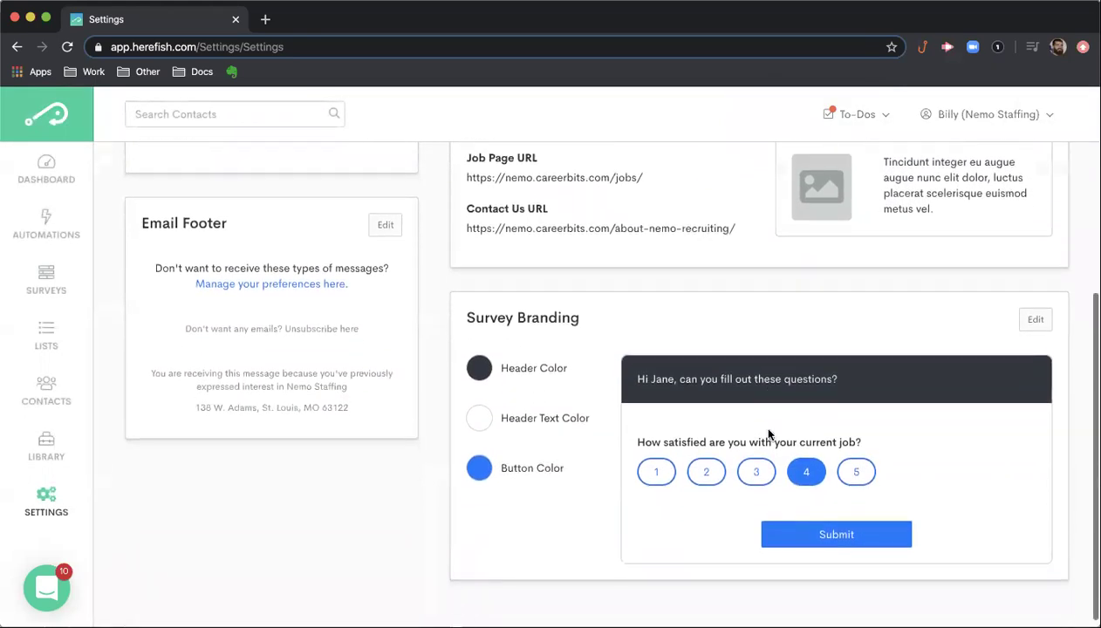
pyautogui.click(1033, 312)
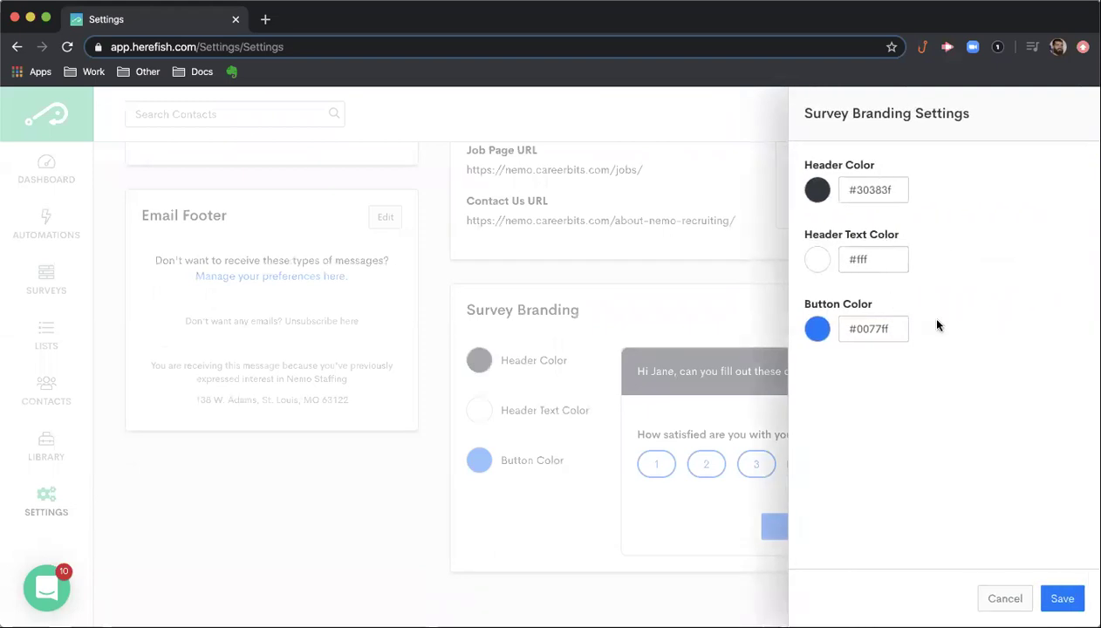
pyautogui.click(1005, 599)
pyautogui.scroll(1, 451, 501)
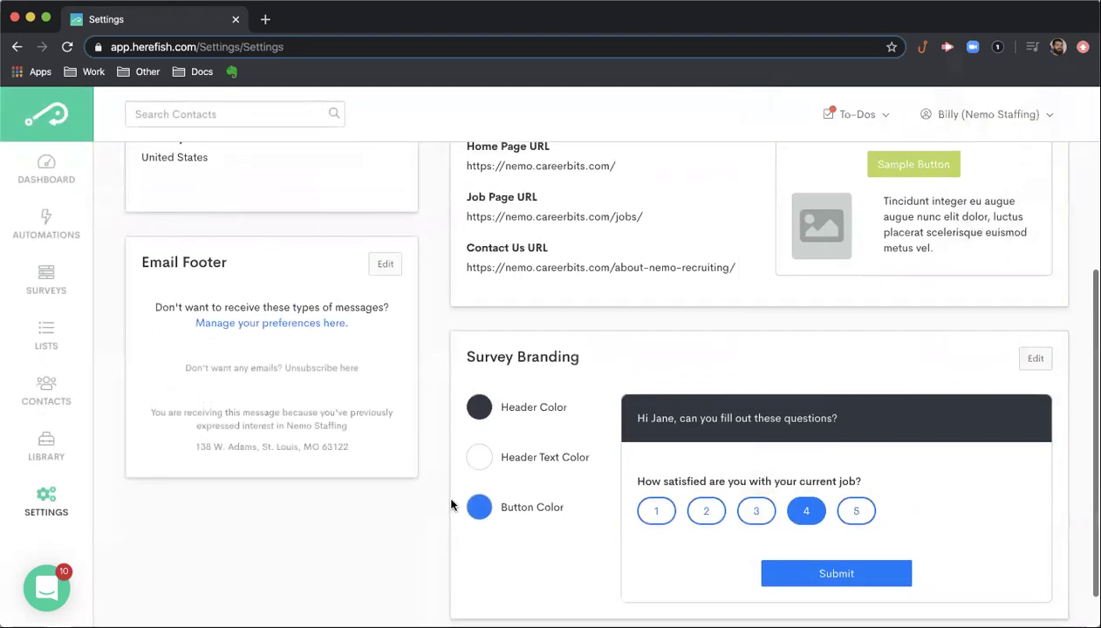
pyautogui.scroll(1, 427, 493)
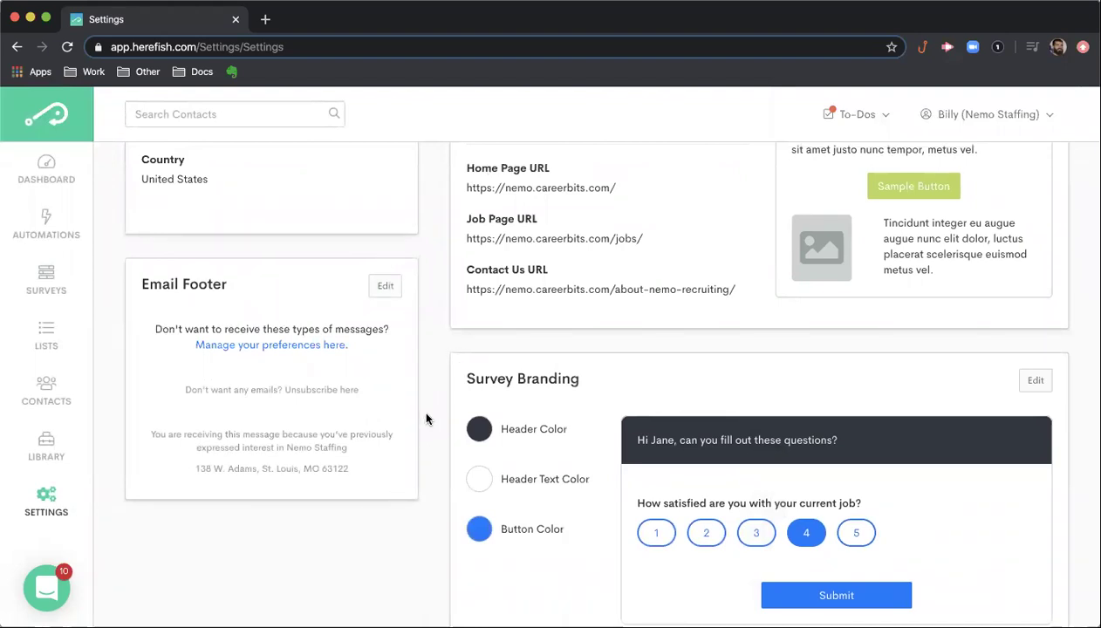
# View the Email Footer unsubscribe text and cancel without saving.
pyautogui.click(385, 289)
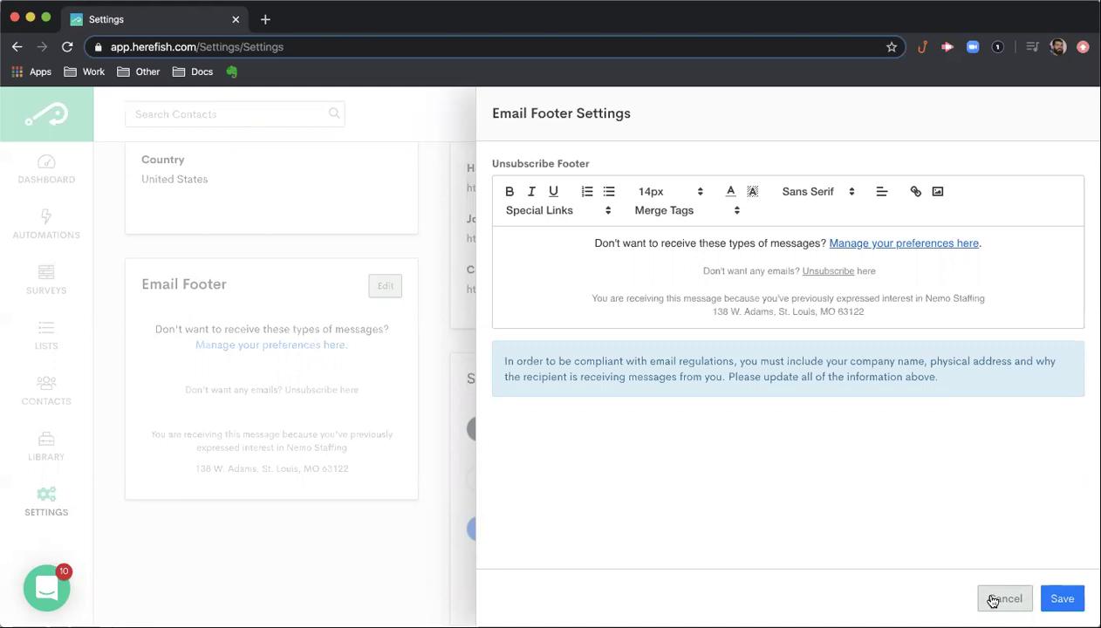
pyautogui.click(994, 598)
pyautogui.scroll(4, 715, 436)
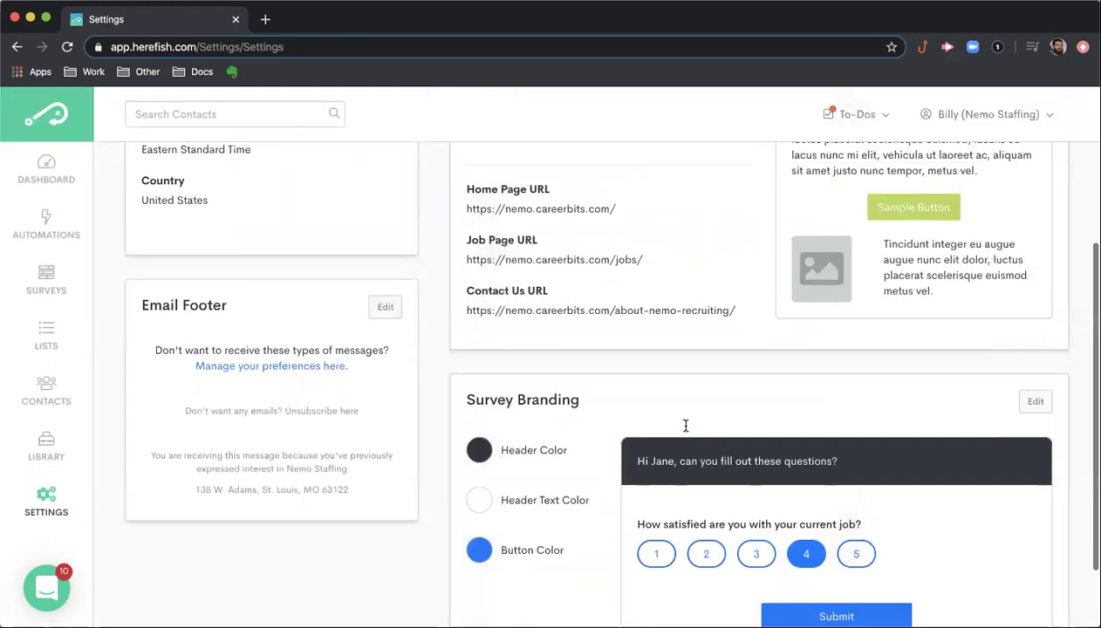
pyautogui.click(277, 215)
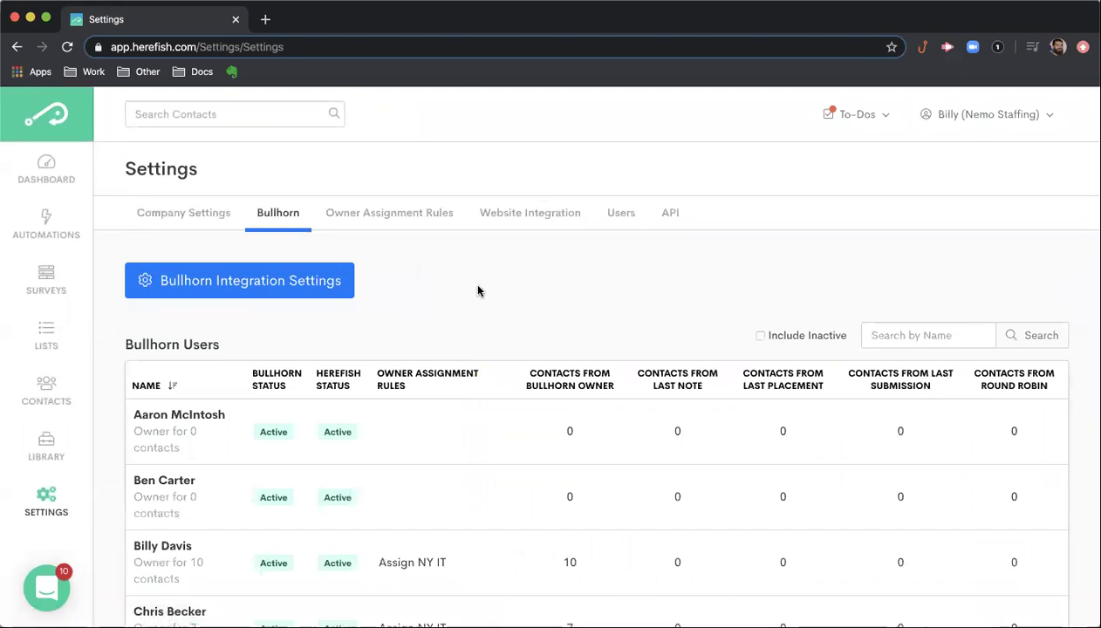
pyautogui.scroll(-3, 475, 428)
pyautogui.scroll(-4, 474, 428)
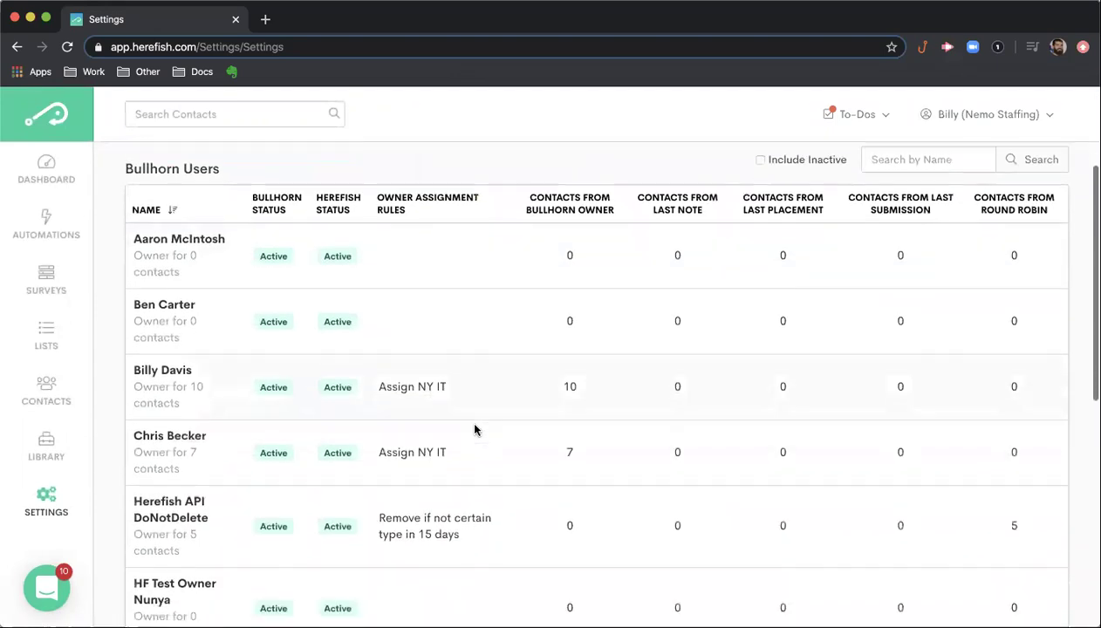
pyautogui.scroll(5, 473, 427)
pyautogui.scroll(1, 482, 425)
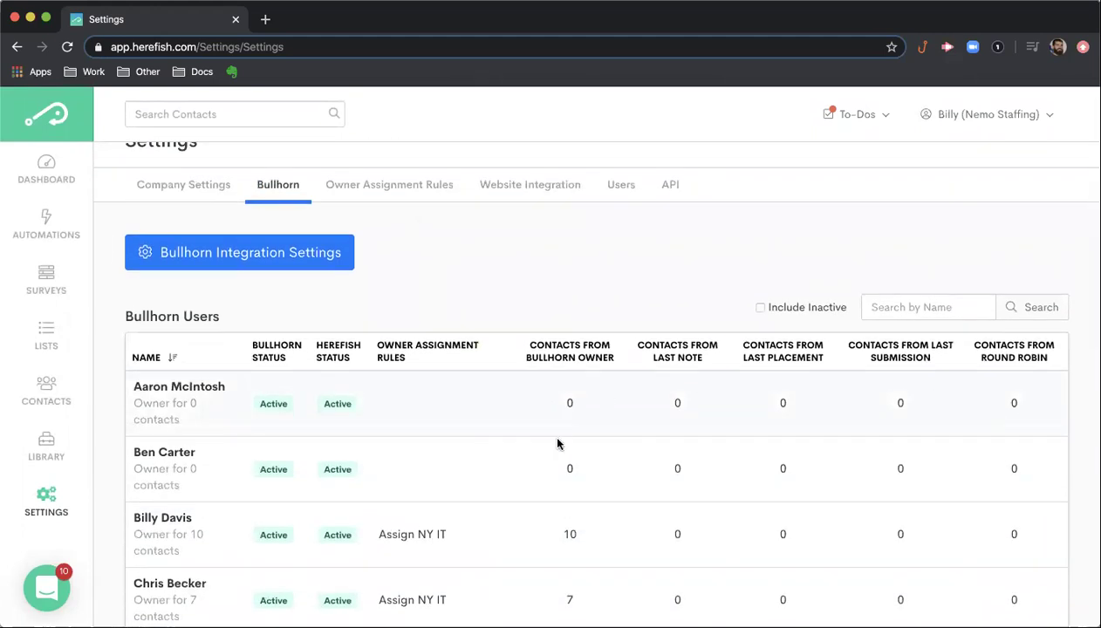
pyautogui.scroll(-1, 559, 444)
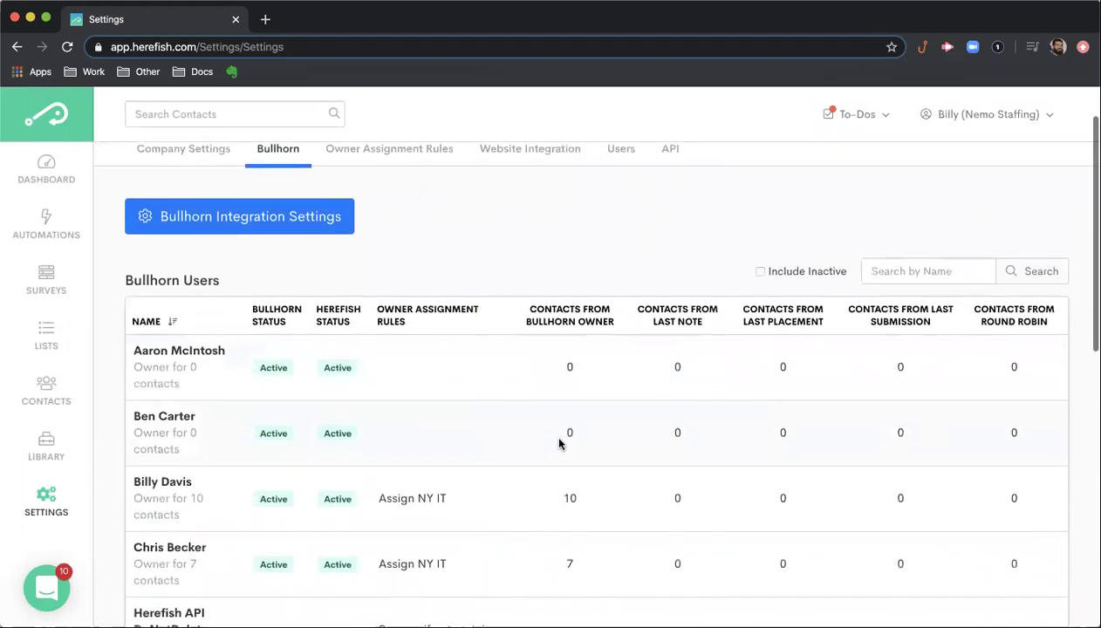
pyautogui.click(270, 498)
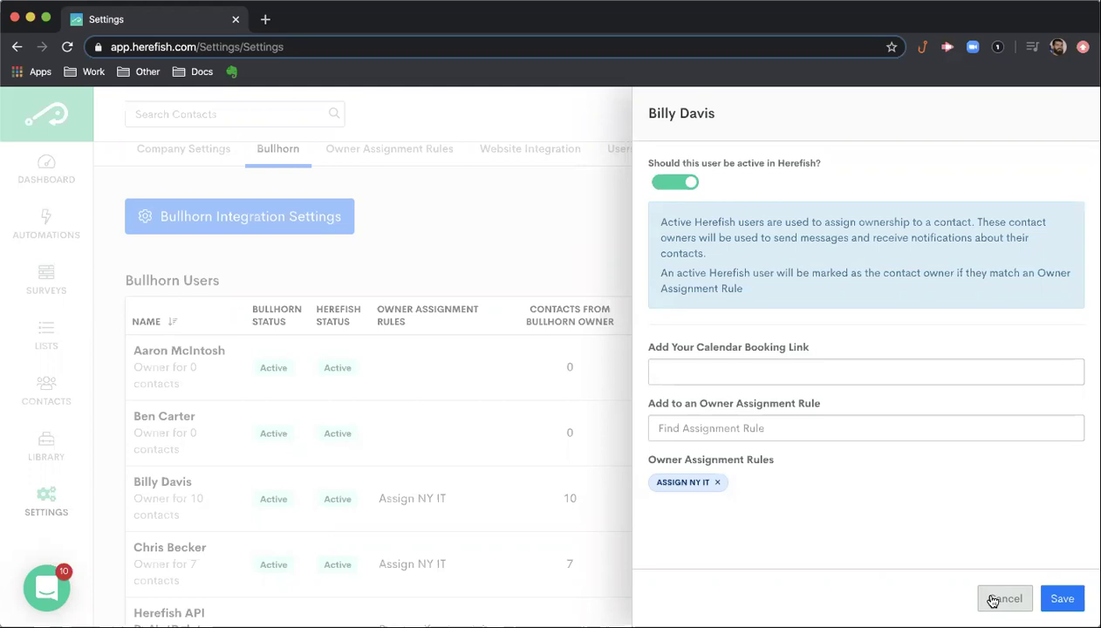
pyautogui.click(1003, 599)
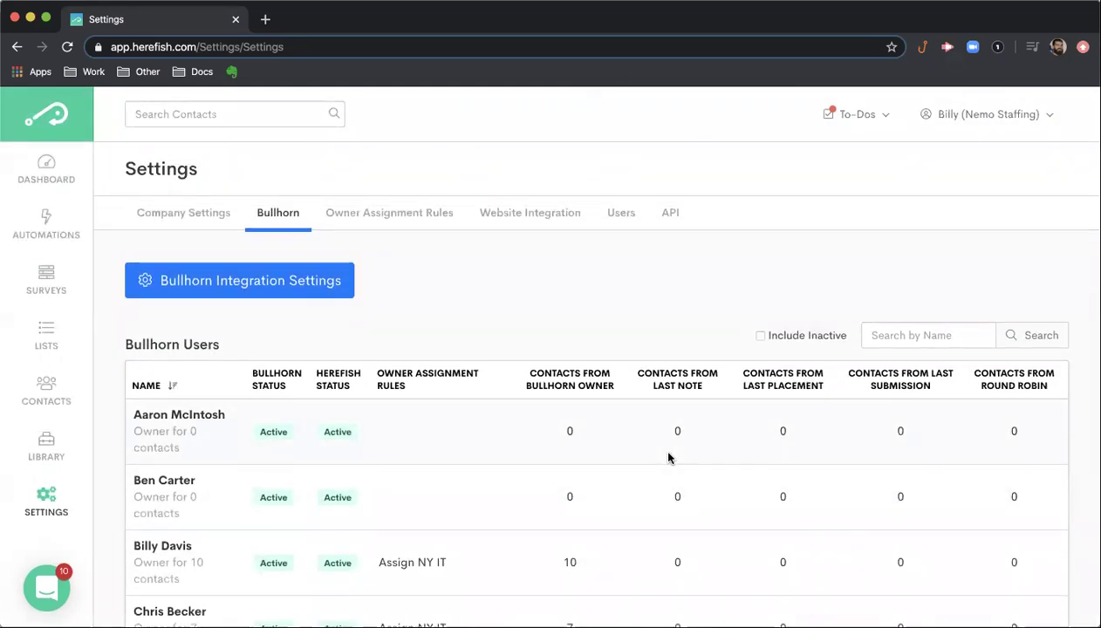
# Open the Bullhorn data sync options and scroll through the synced fields and import statuses.
pyautogui.click(301, 282)
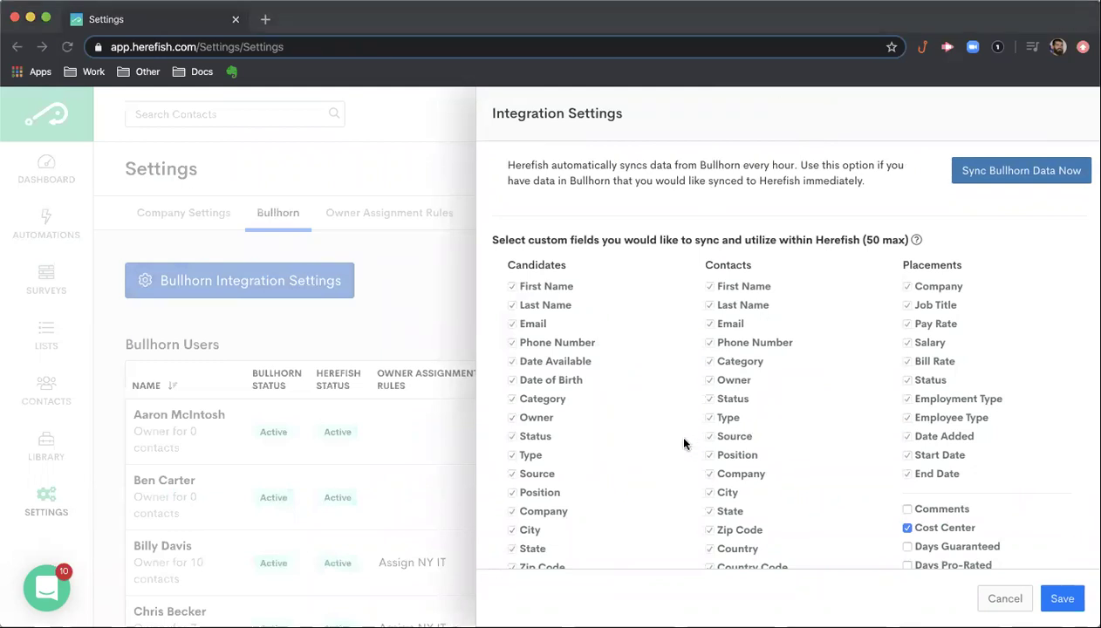
pyautogui.scroll(-1, 686, 445)
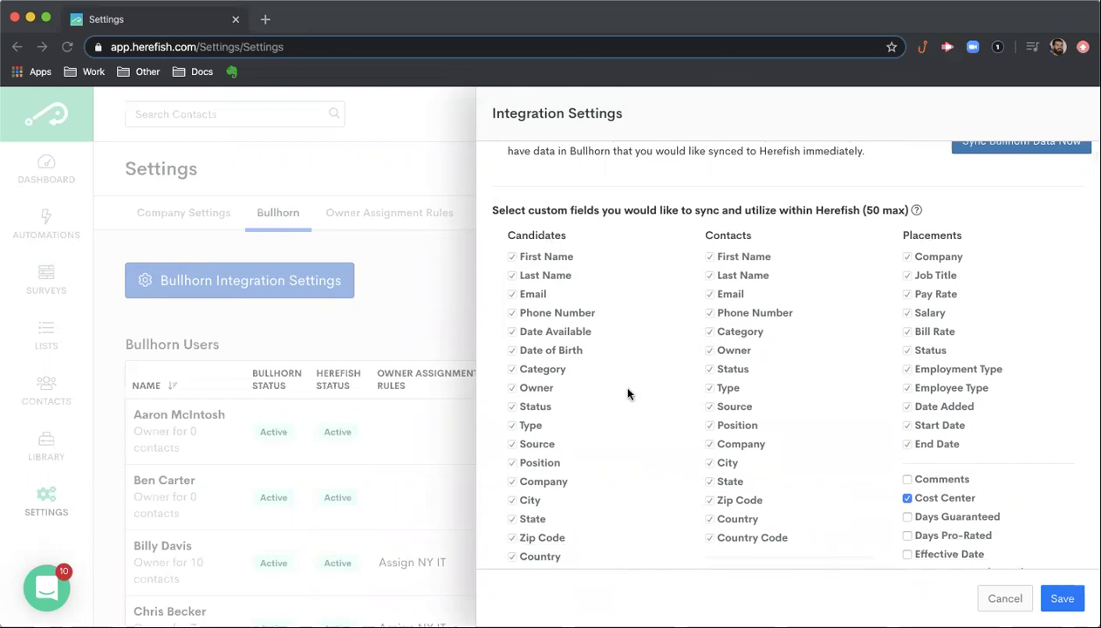
pyautogui.scroll(-1, 627, 394)
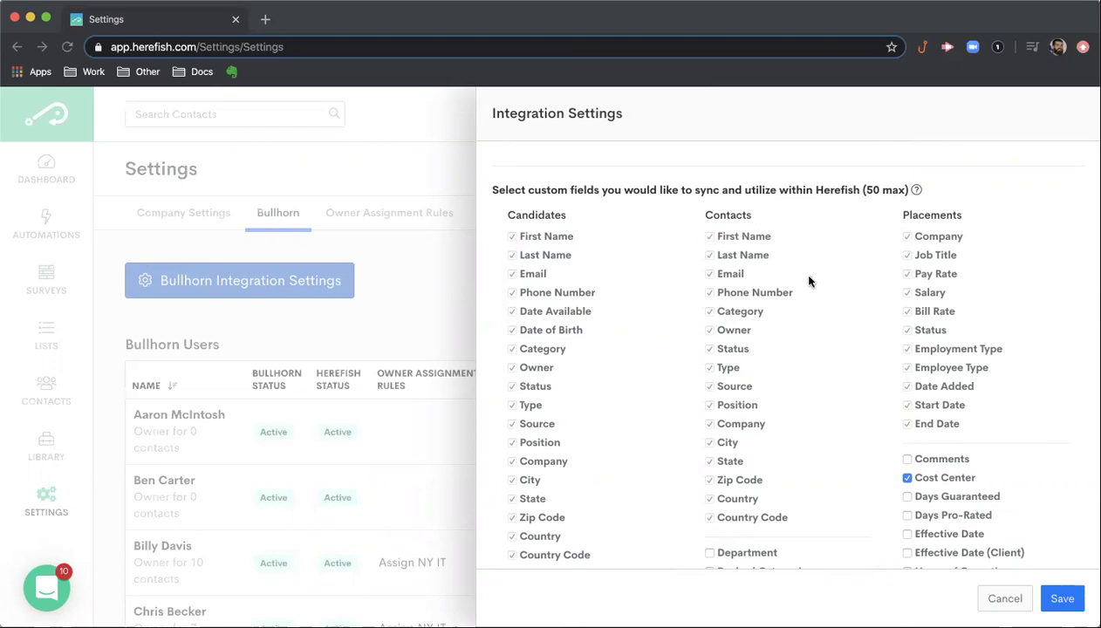
pyautogui.scroll(-5, 691, 373)
pyautogui.scroll(-10, 689, 378)
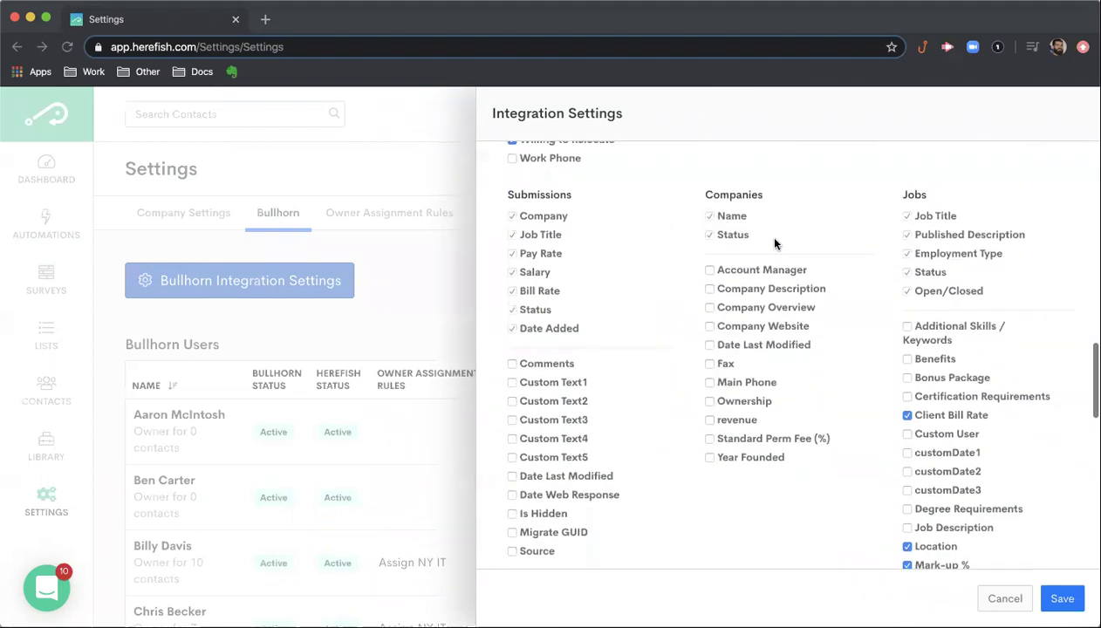
pyautogui.scroll(-9, 700, 429)
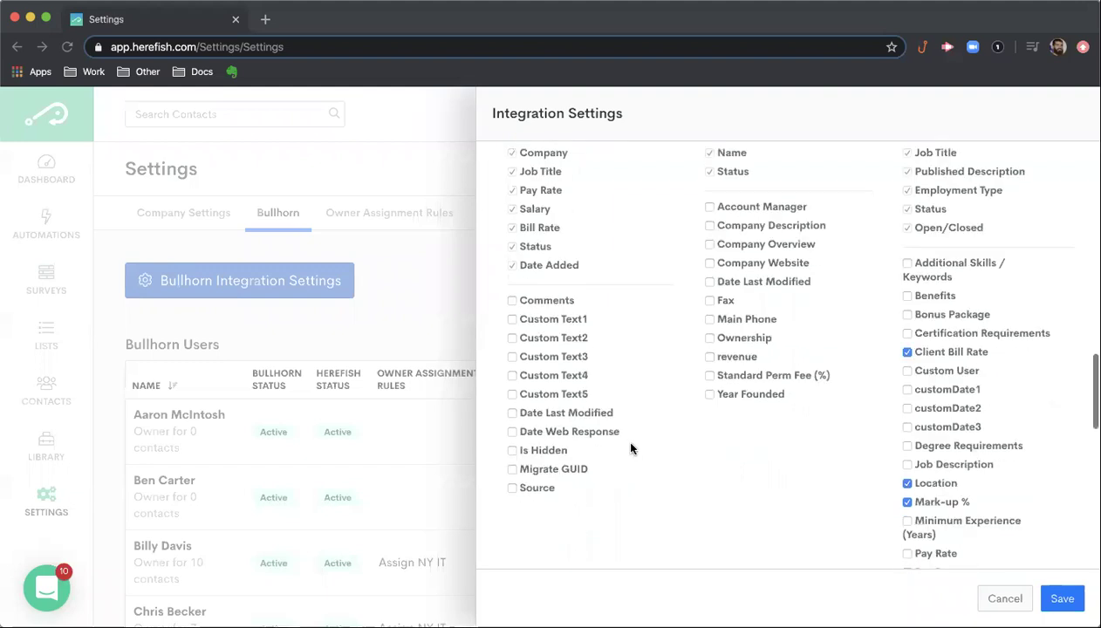
pyautogui.scroll(-3, 706, 410)
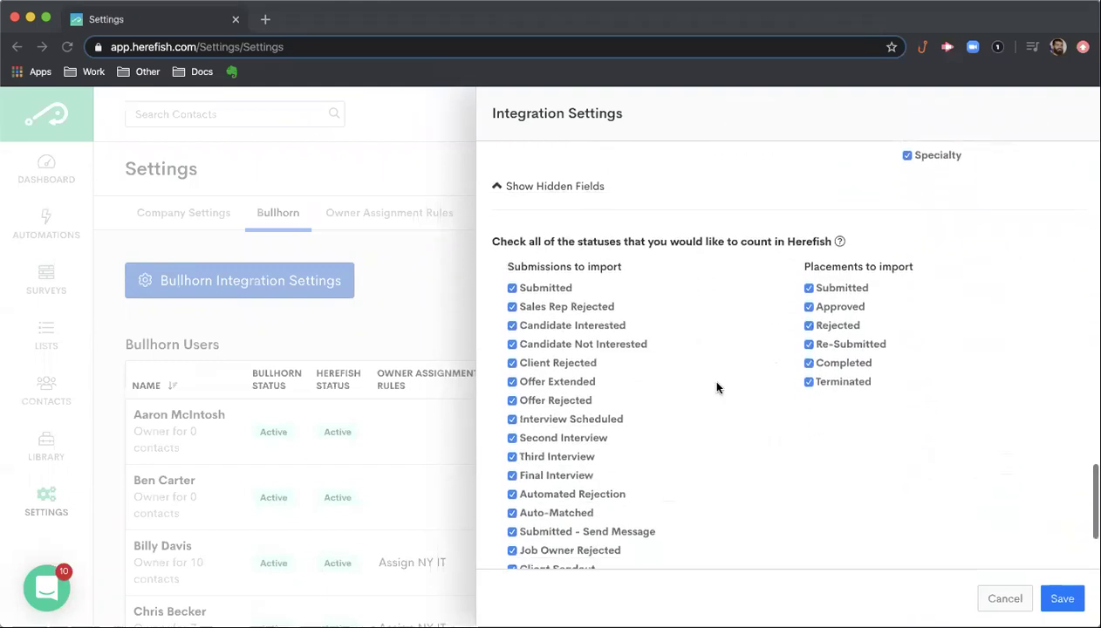
pyautogui.scroll(20, 720, 448)
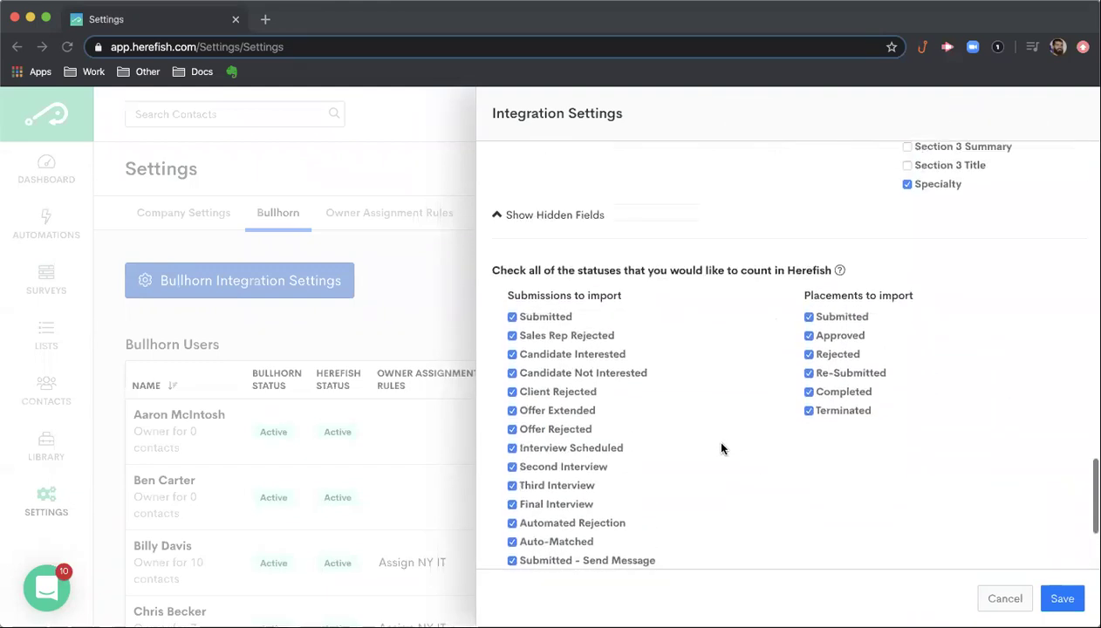
pyautogui.scroll(2, 710, 436)
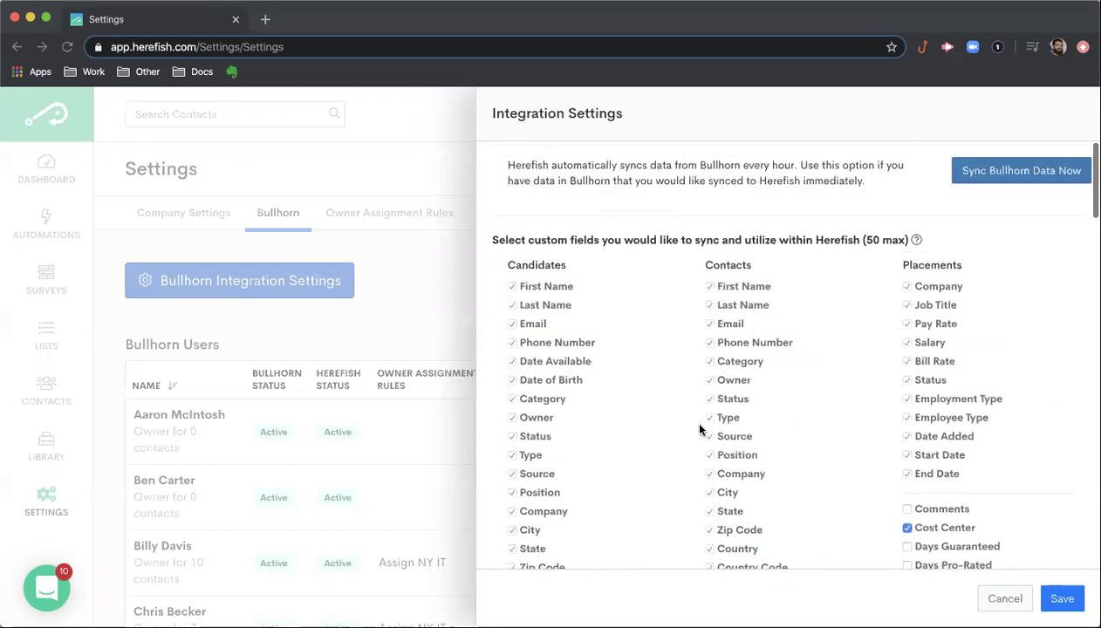
pyautogui.scroll(-3, 653, 374)
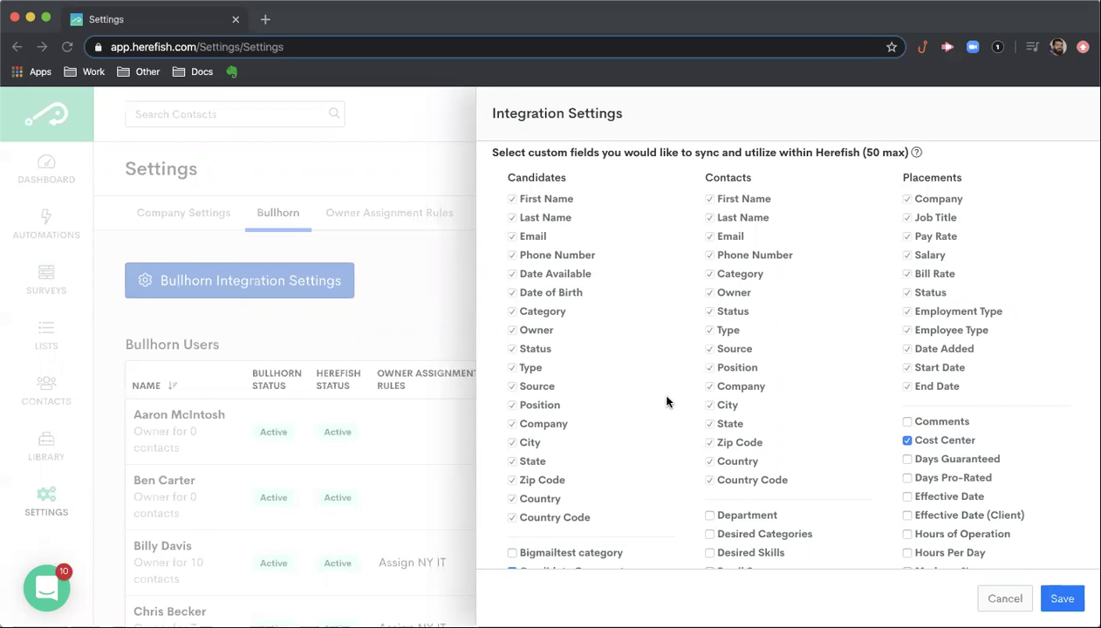
pyautogui.scroll(-4, 666, 401)
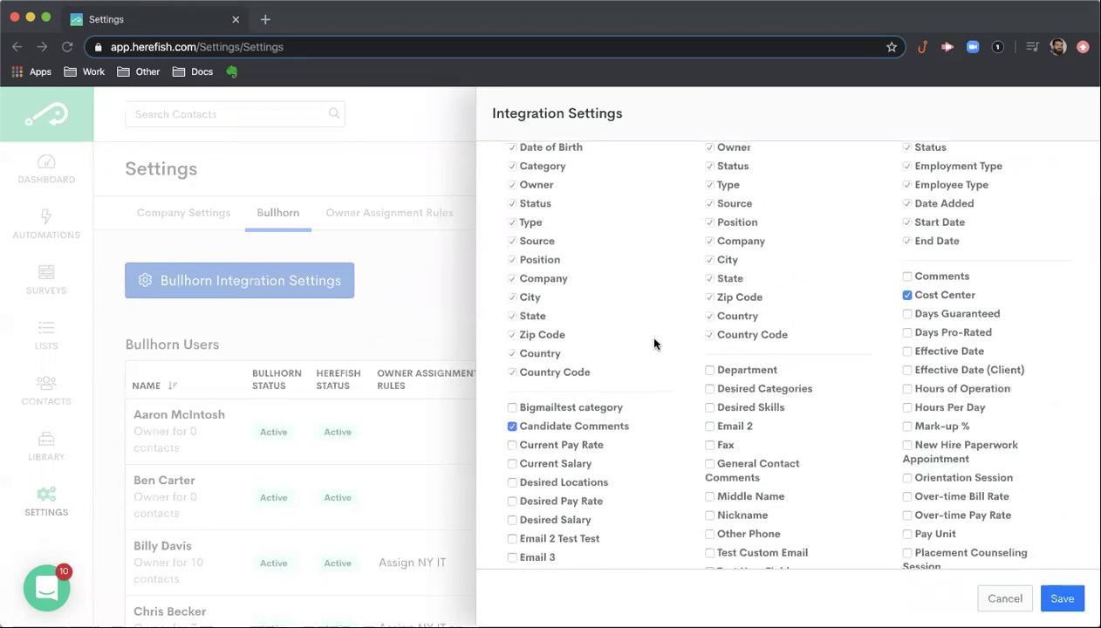
pyautogui.scroll(-3, 654, 343)
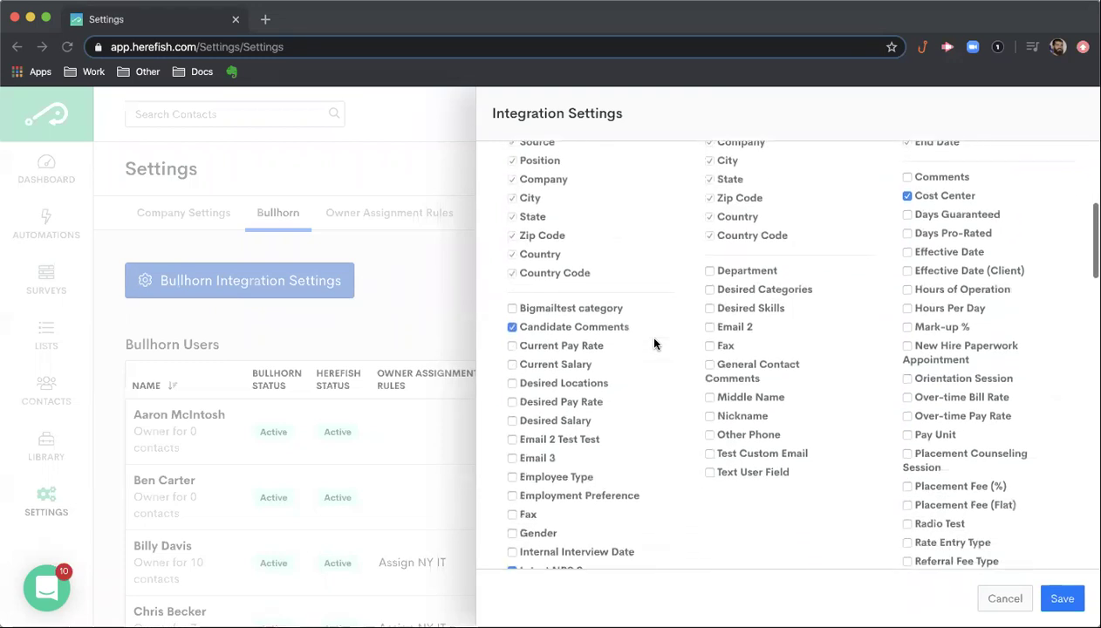
pyautogui.scroll(-2, 600, 312)
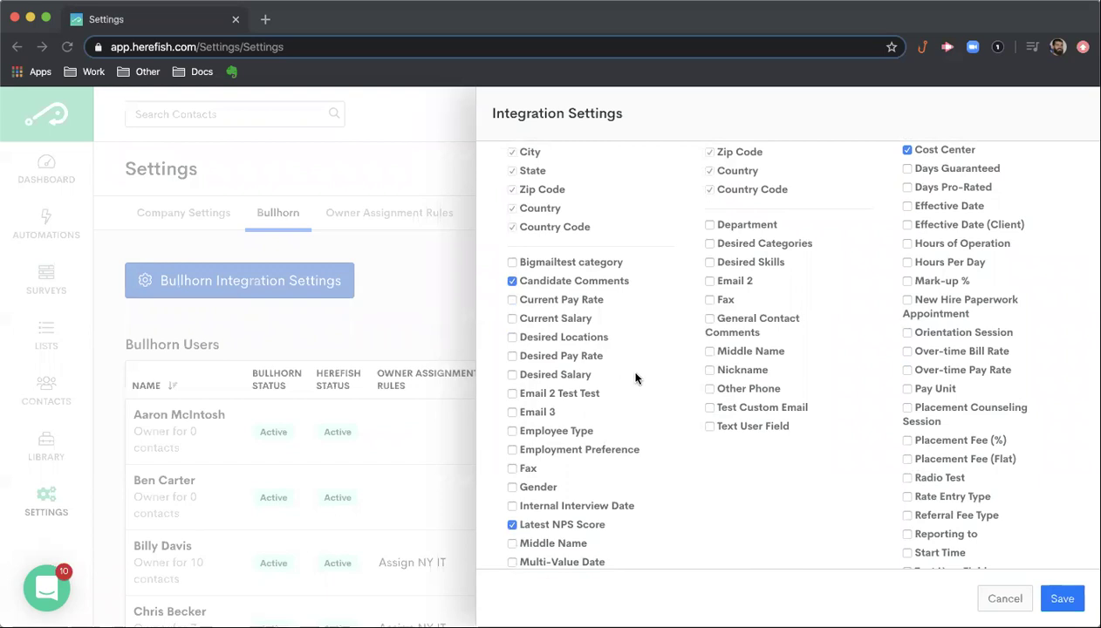
pyautogui.scroll(1, 646, 366)
pyautogui.scroll(-2, 624, 419)
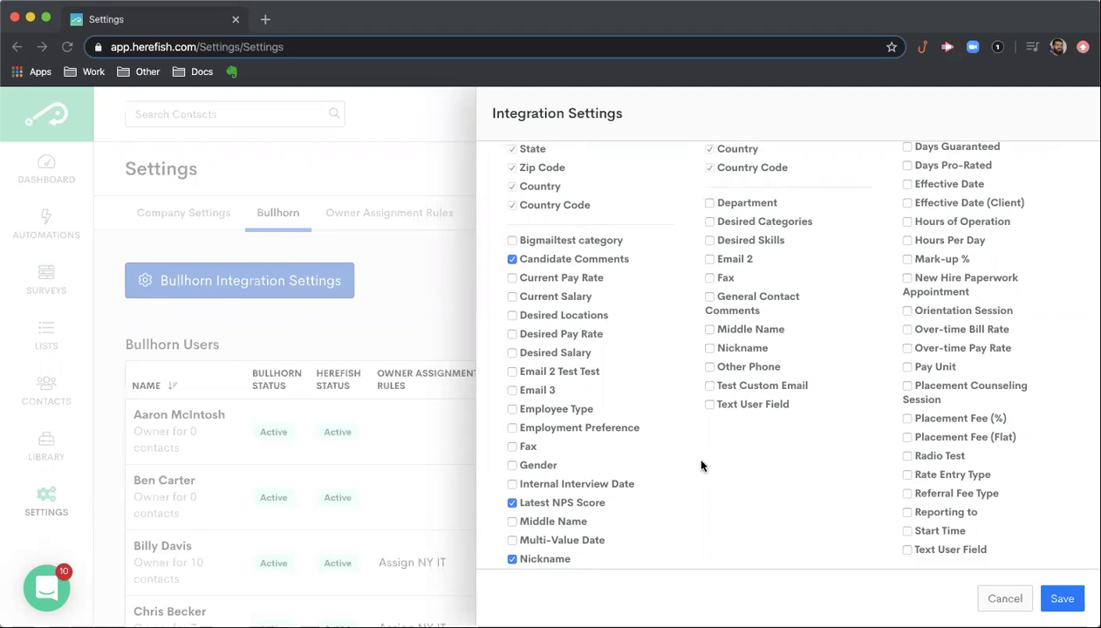
pyautogui.scroll(-5, 703, 471)
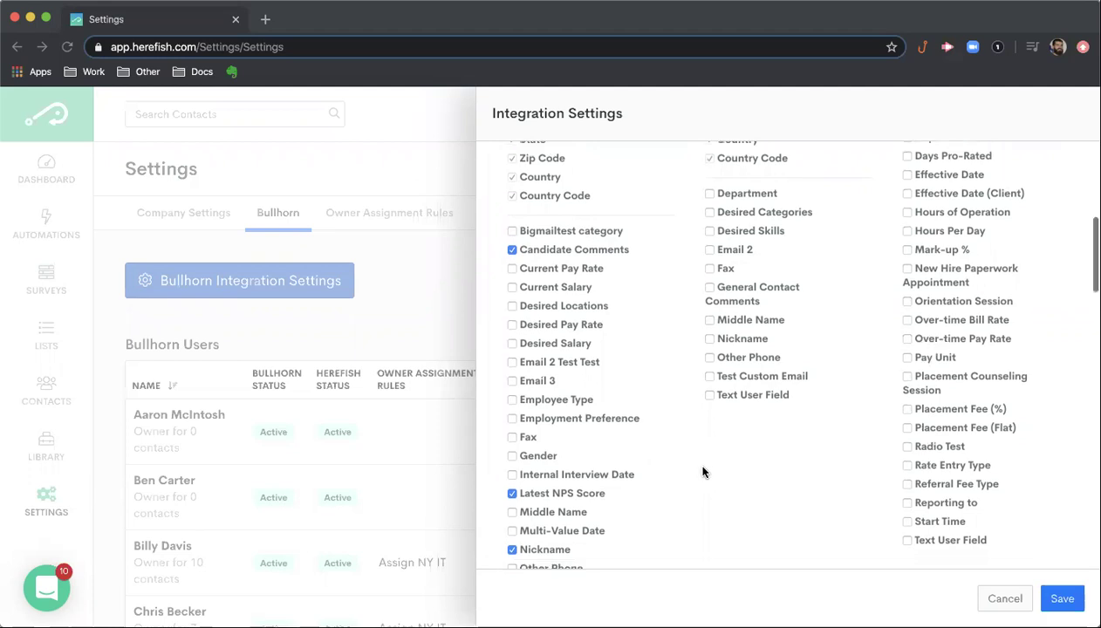
pyautogui.scroll(-10, 703, 475)
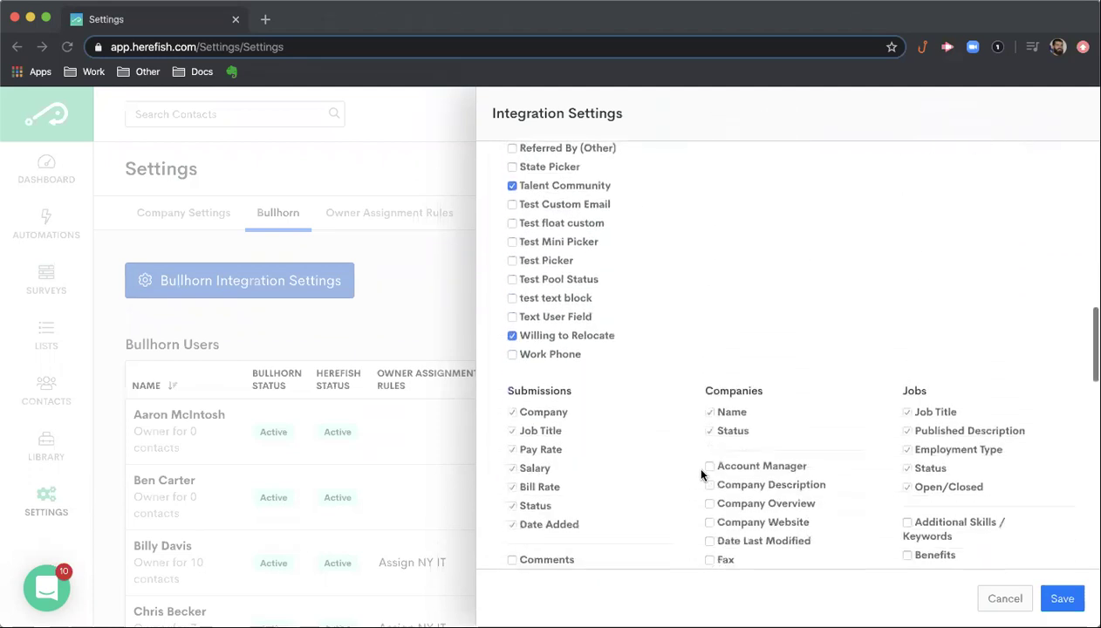
pyautogui.scroll(-2, 702, 474)
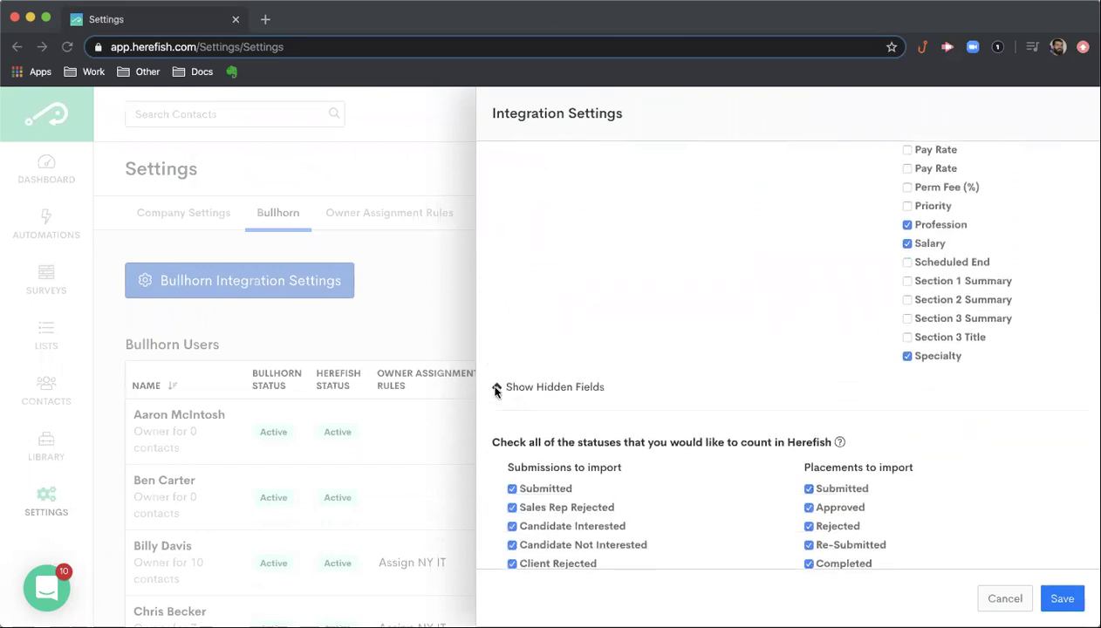
# Reveal the hidden Bullhorn custom fields and review the extra Candidates, Contacts and Placements fields.
pyautogui.click(496, 388)
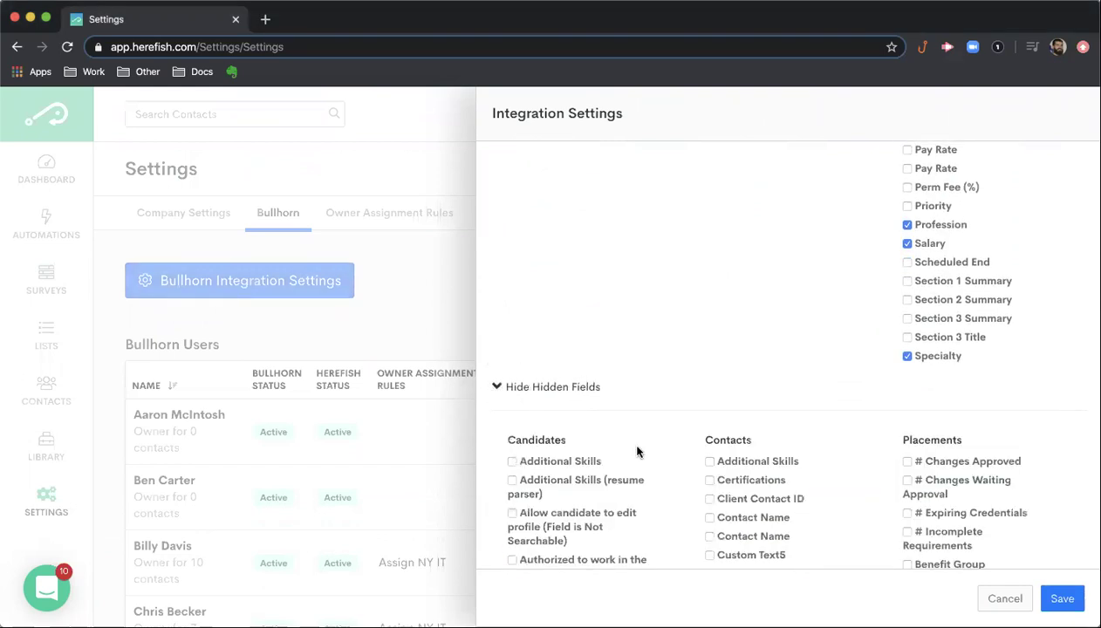
pyautogui.scroll(-3, 637, 451)
pyautogui.scroll(-1, 636, 451)
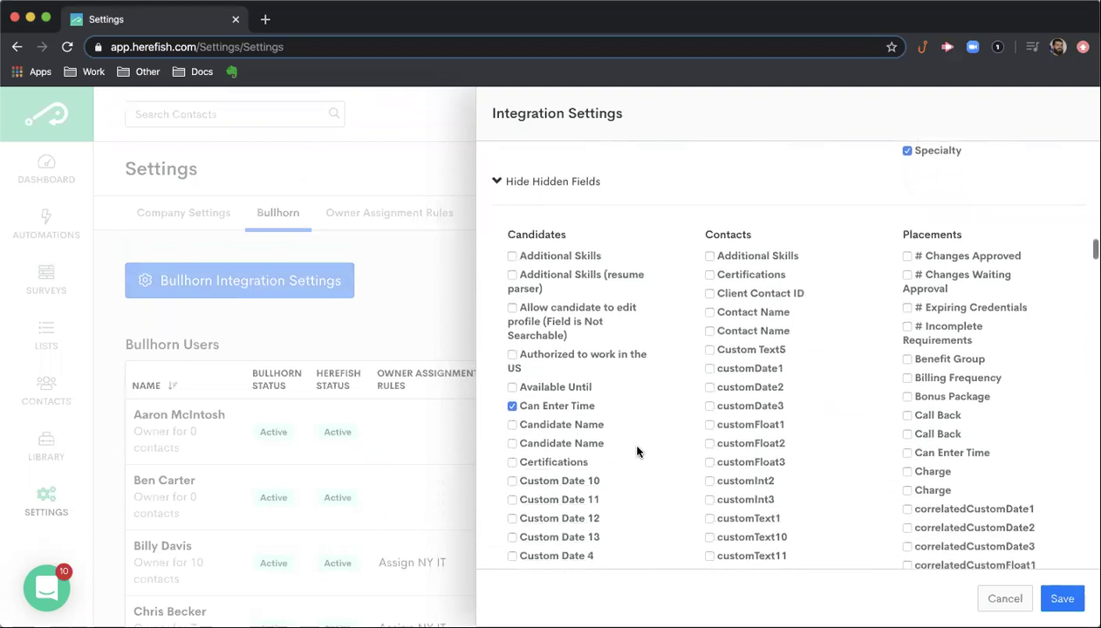
pyautogui.scroll(-1, 636, 451)
pyautogui.scroll(1, 637, 451)
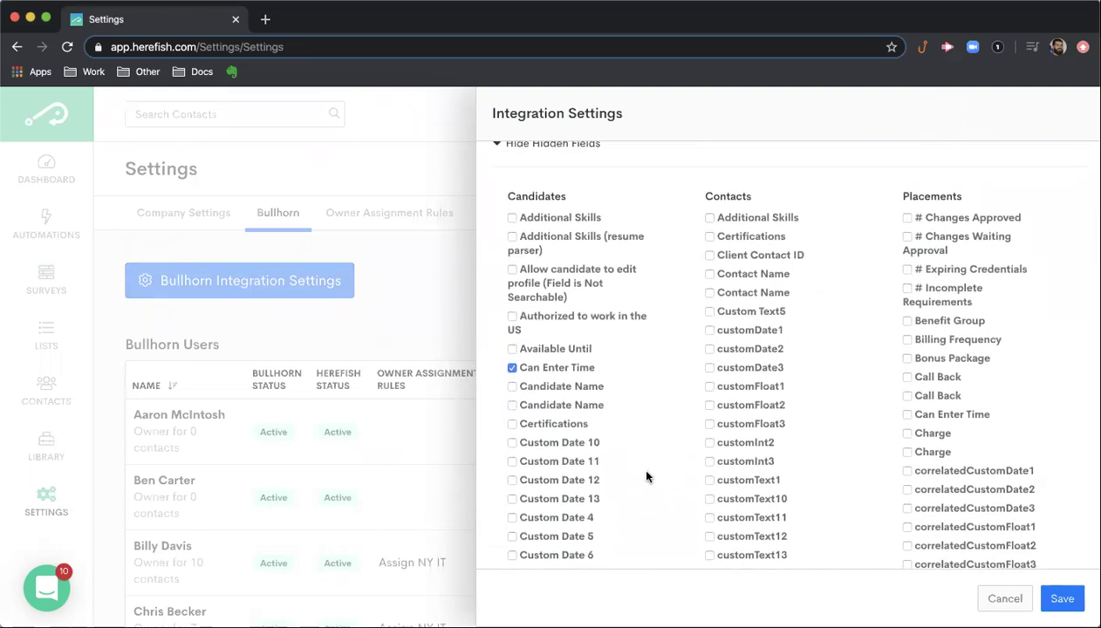
pyautogui.scroll(-2, 646, 476)
pyautogui.scroll(1, 646, 477)
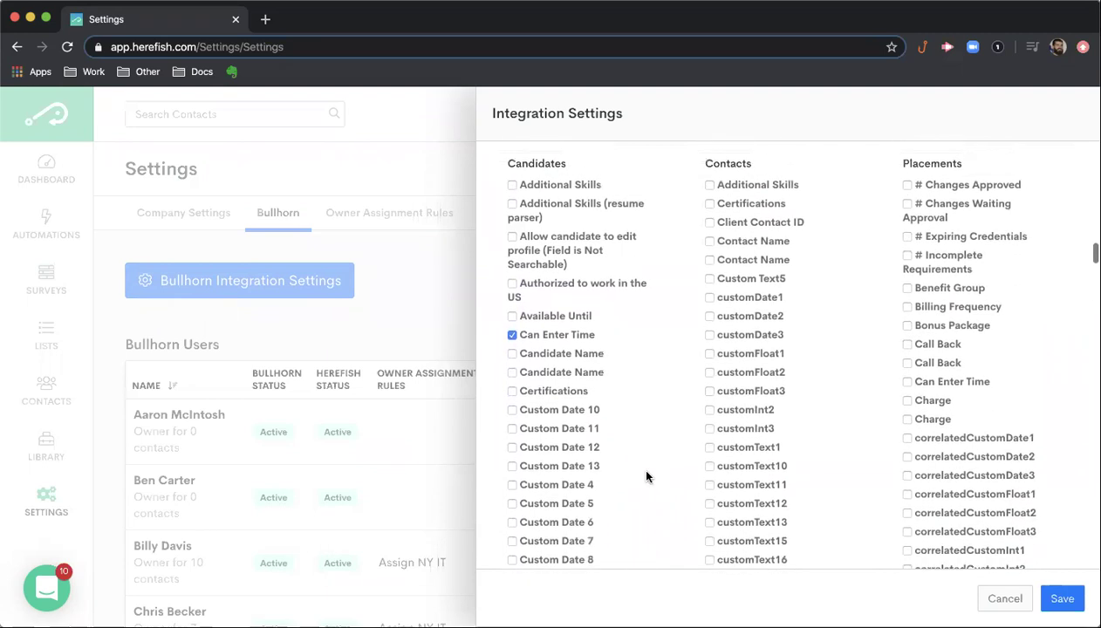
pyautogui.scroll(1, 646, 477)
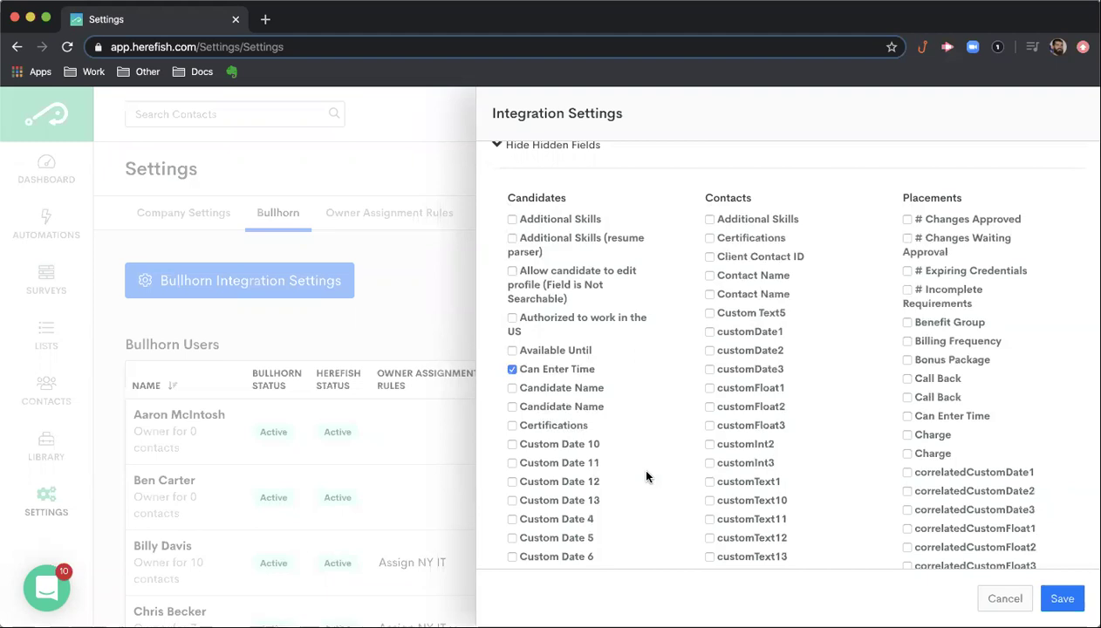
pyautogui.scroll(-1, 646, 476)
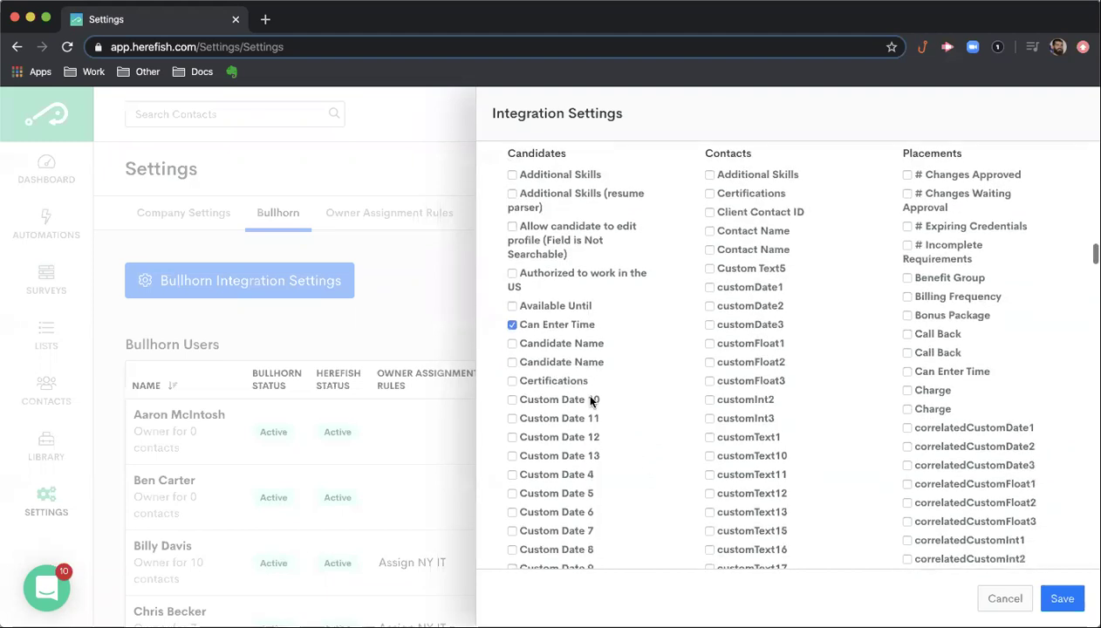
pyautogui.scroll(-12, 660, 446)
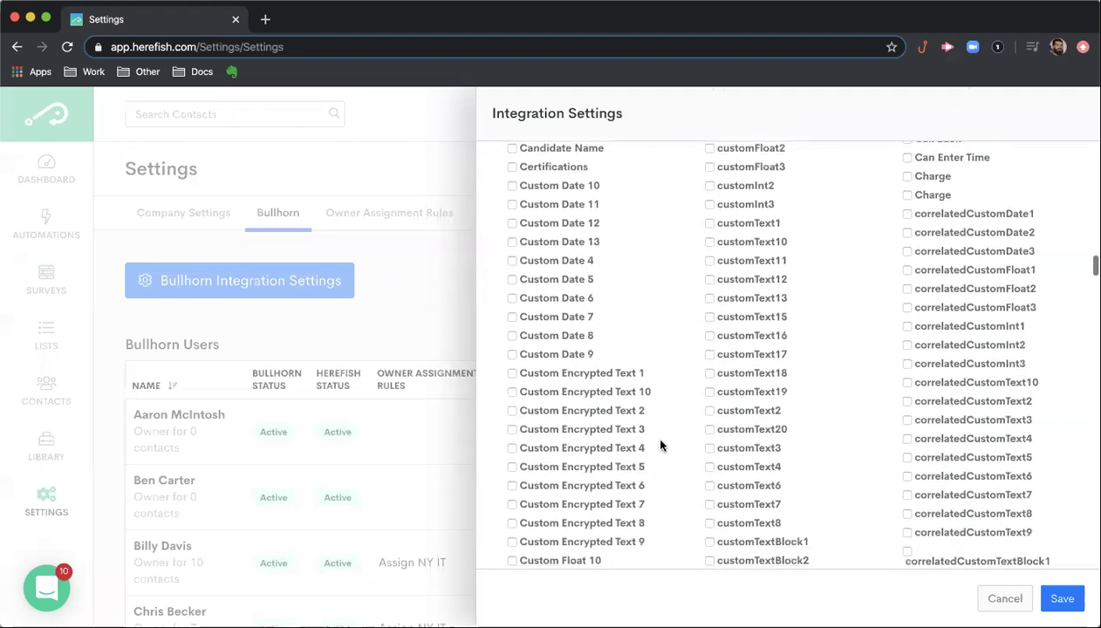
pyautogui.scroll(-9, 660, 446)
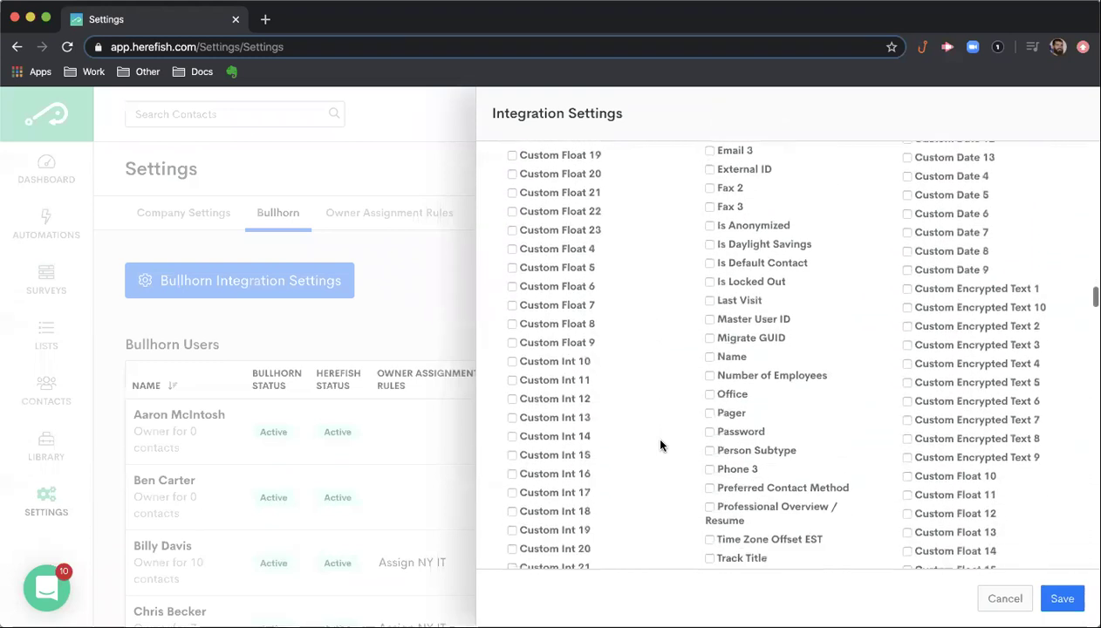
pyautogui.scroll(20, 641, 450)
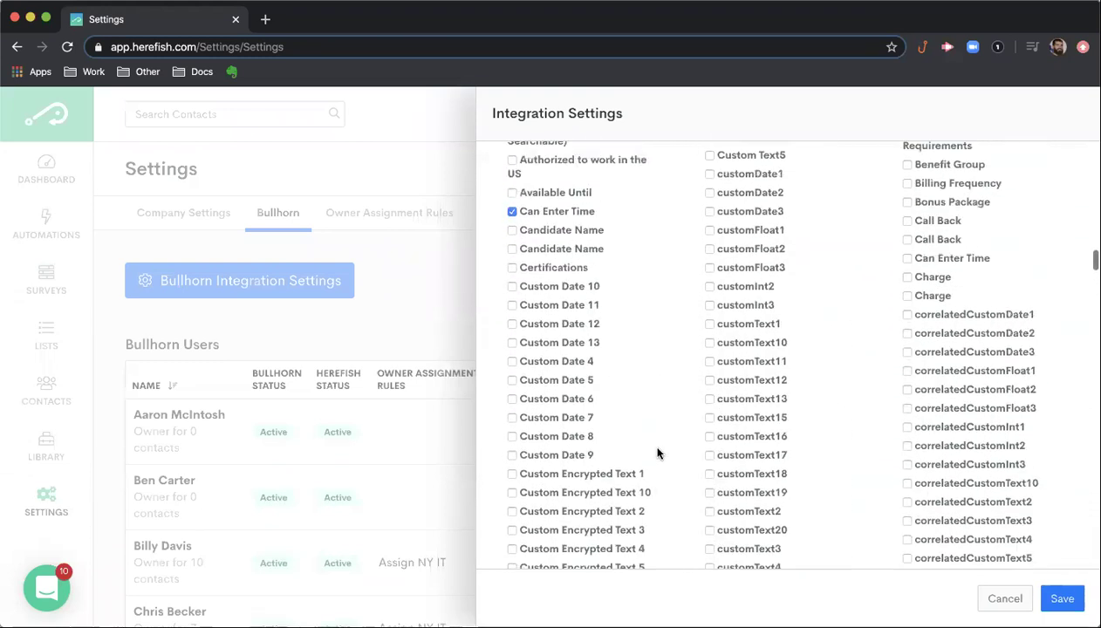
pyautogui.scroll(10, 662, 349)
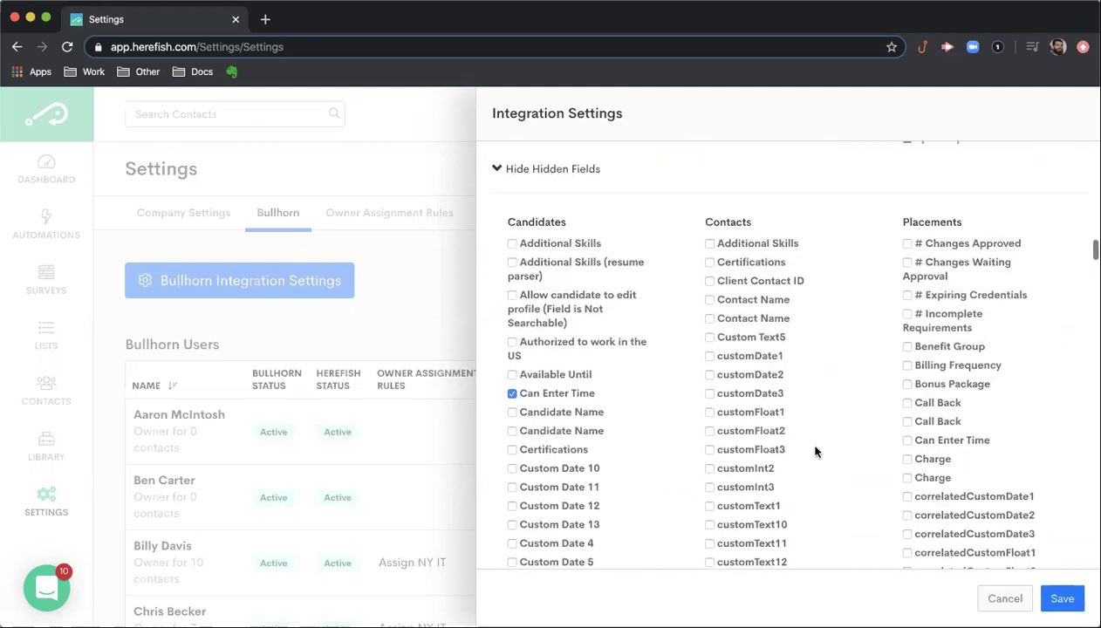
pyautogui.scroll(2, 713, 401)
pyautogui.scroll(-5, 602, 423)
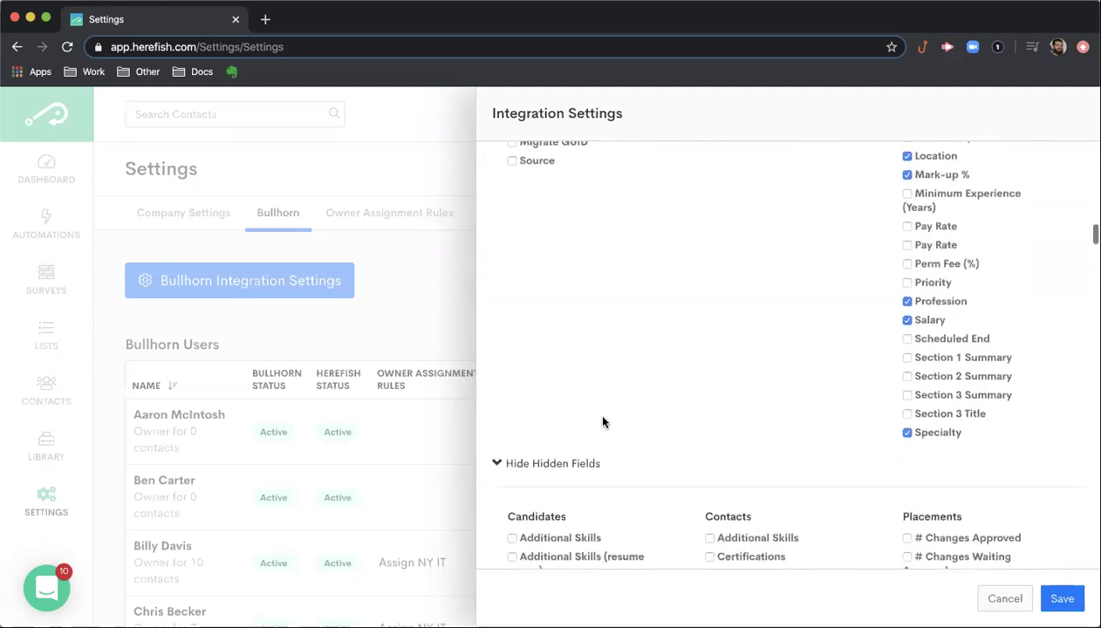
pyautogui.click(541, 402)
pyautogui.scroll(-3, 656, 435)
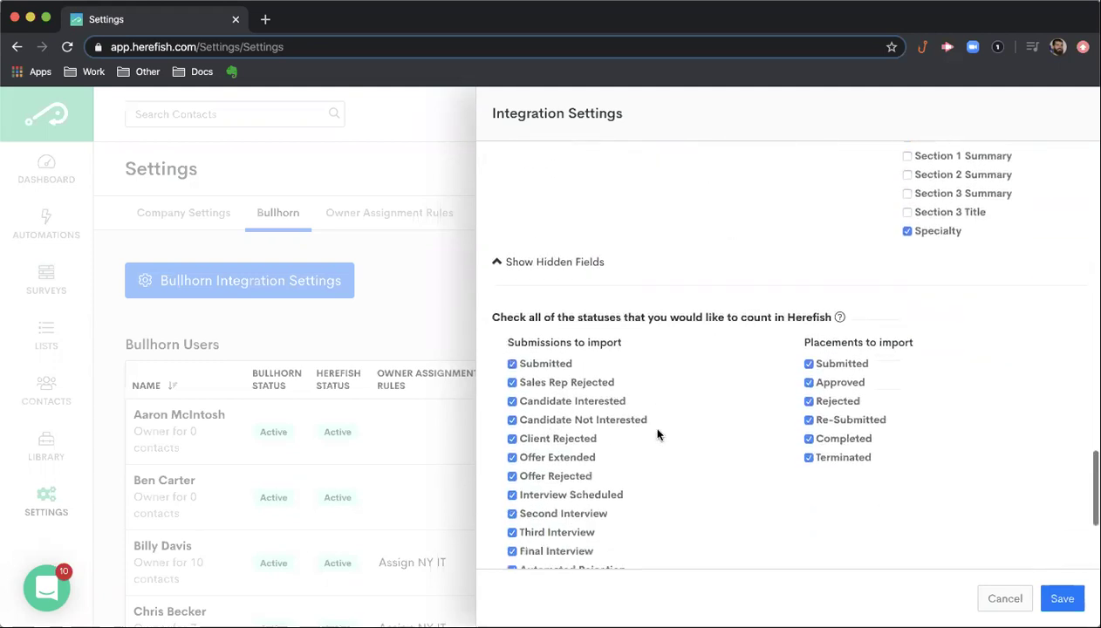
pyautogui.scroll(8, 658, 435)
pyautogui.scroll(15, 663, 433)
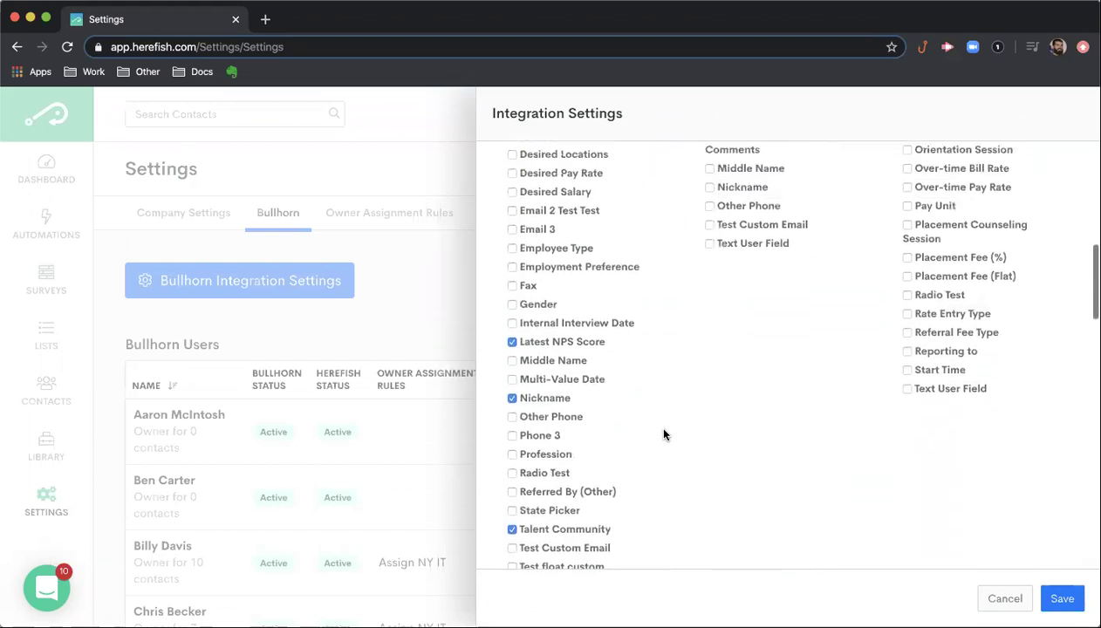
pyautogui.scroll(3, 663, 433)
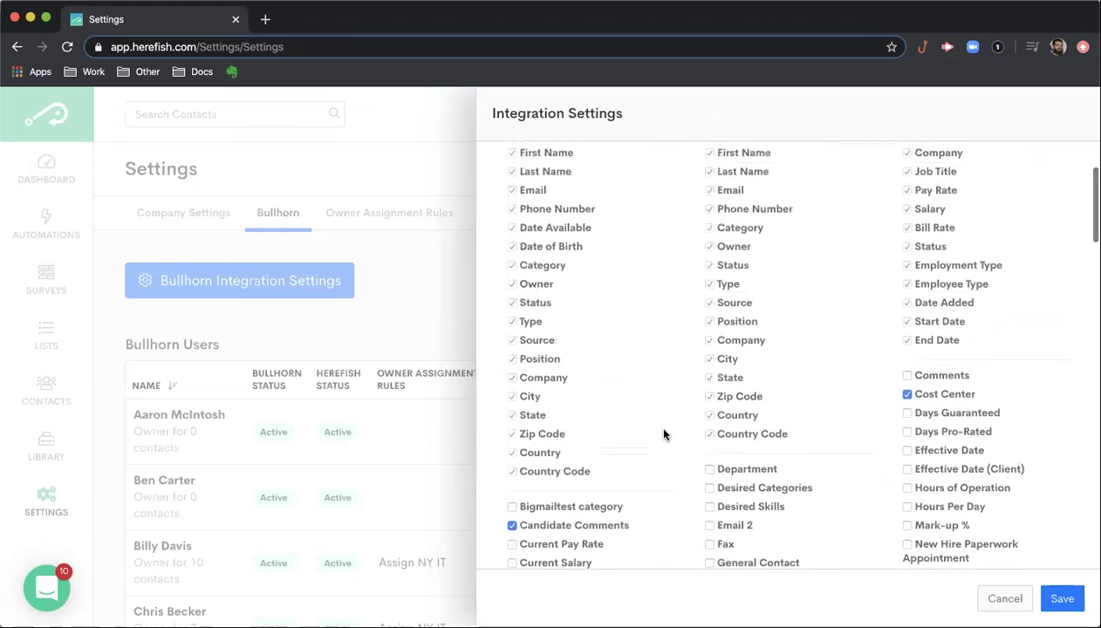
pyautogui.scroll(-2, 663, 433)
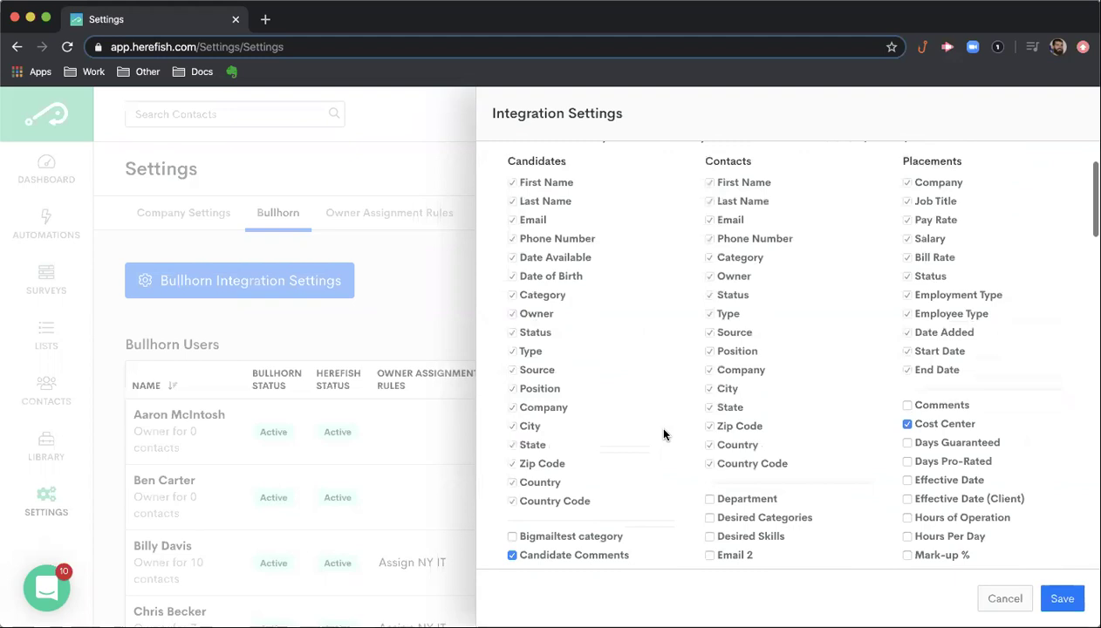
pyautogui.scroll(1, 663, 433)
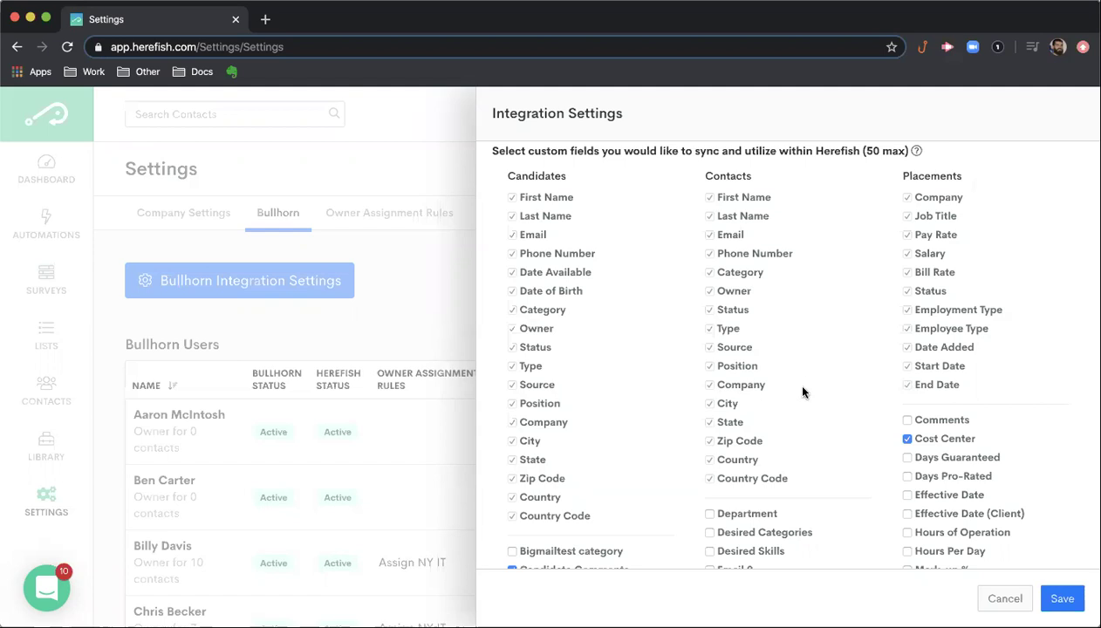
pyautogui.scroll(-3, 774, 443)
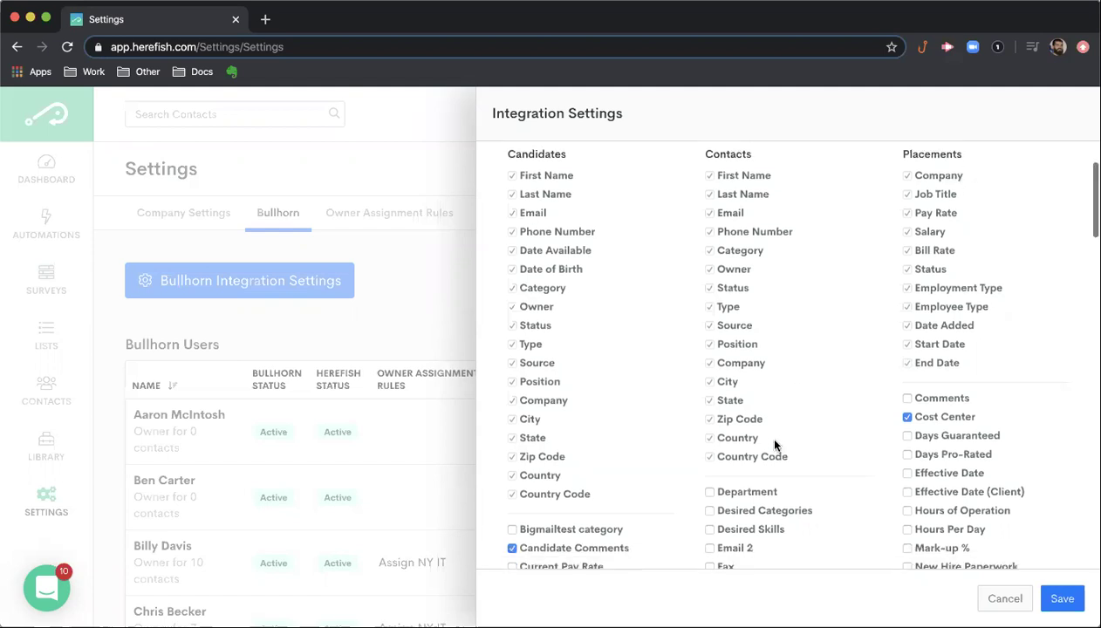
pyautogui.scroll(-3, 905, 445)
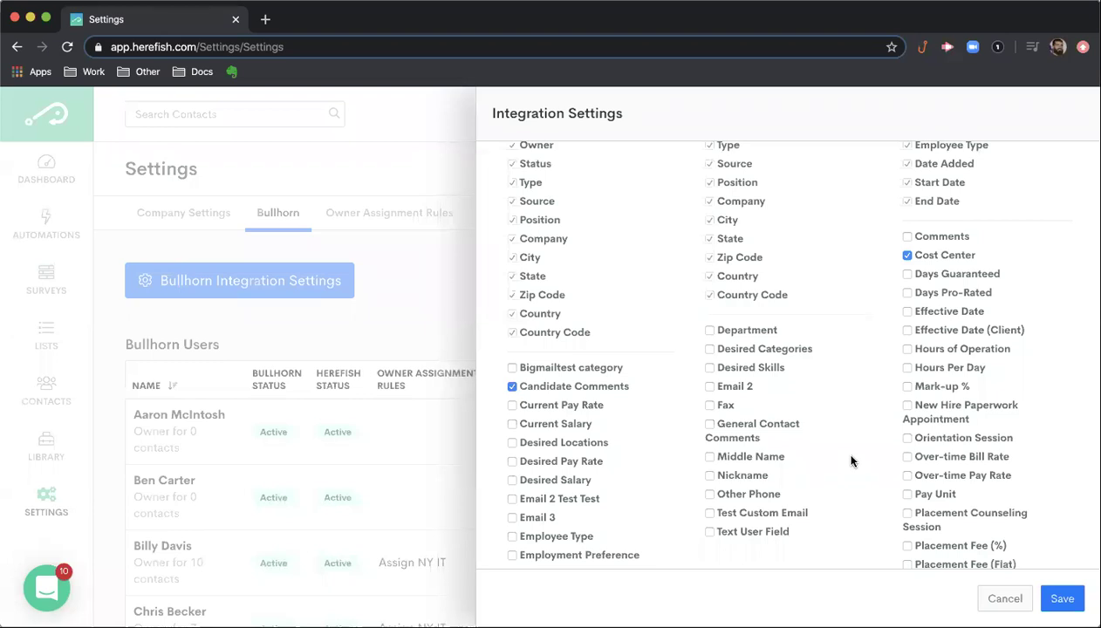
pyautogui.scroll(4, 852, 462)
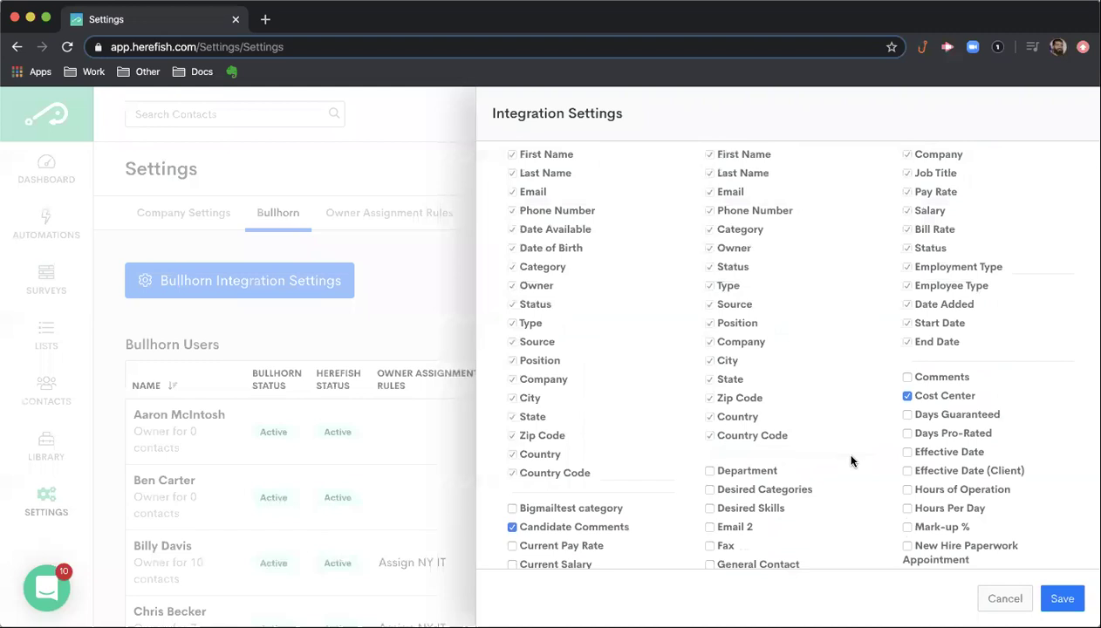
# Return to the top of Integration Settings and cancel it unsaved.
pyautogui.scroll(4, 852, 462)
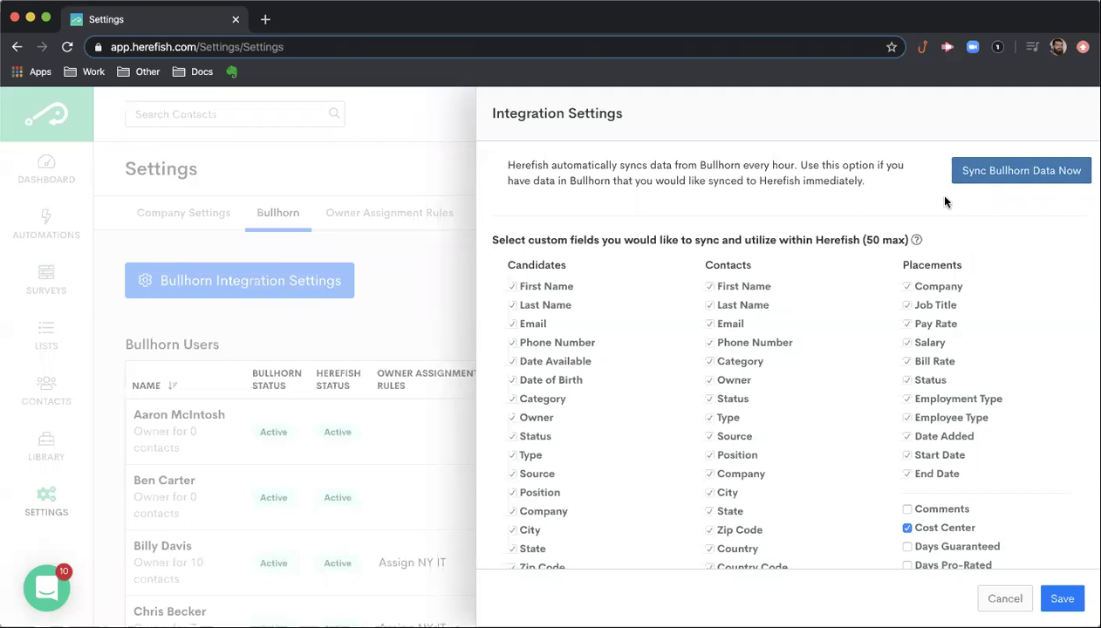
pyautogui.click(1002, 598)
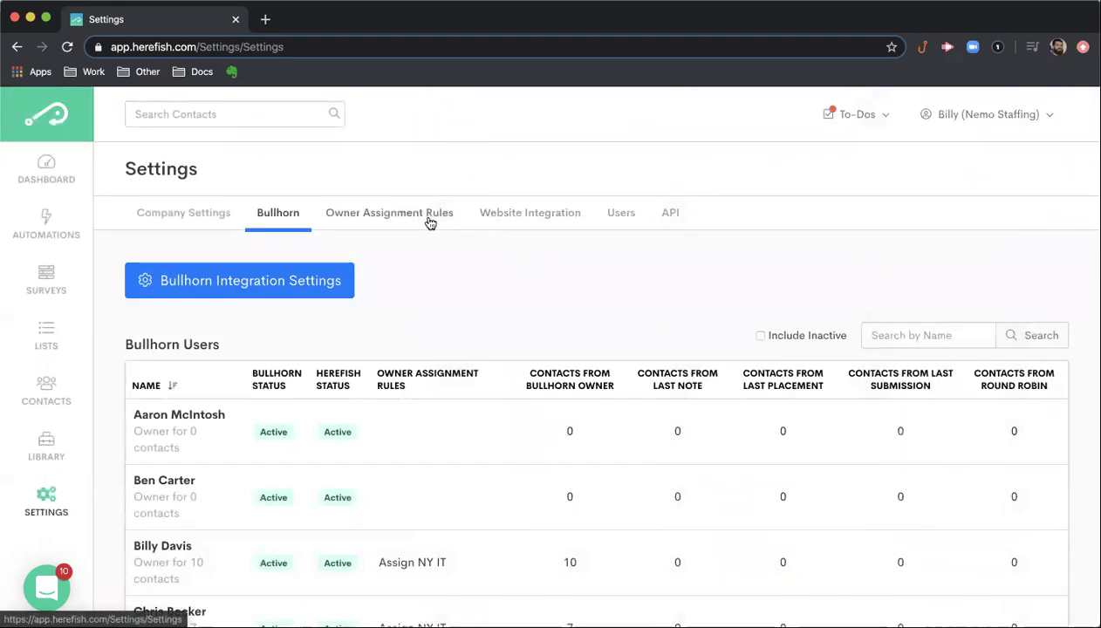
# Open Owner Assignment Rules, view and cancel the Note from Active Owner rule, then review the rules list.
pyautogui.click(426, 218)
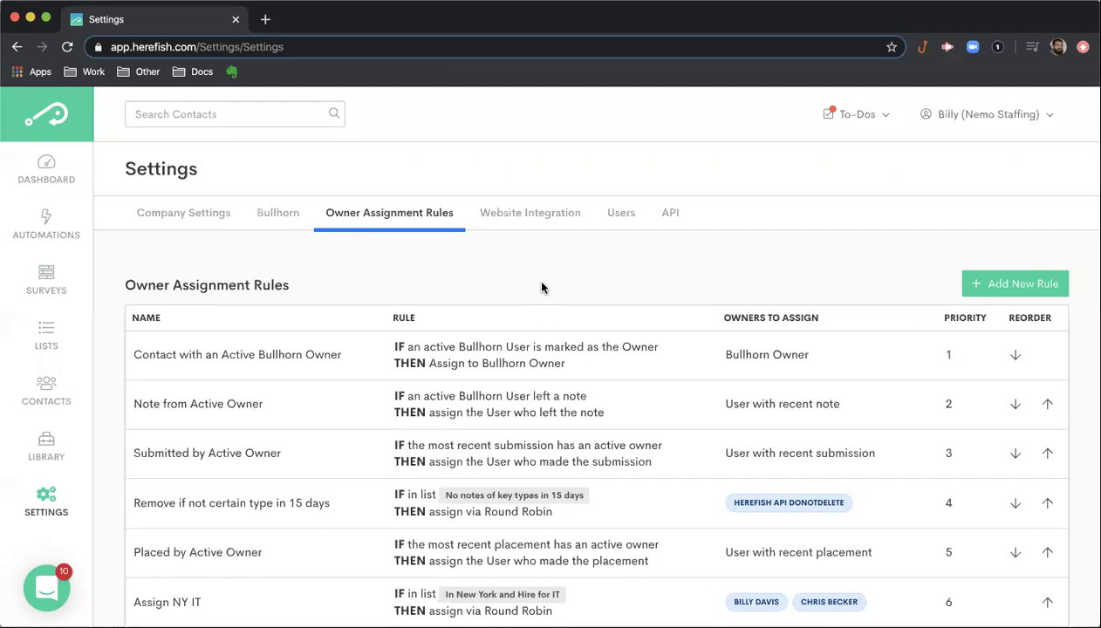
pyautogui.click(602, 393)
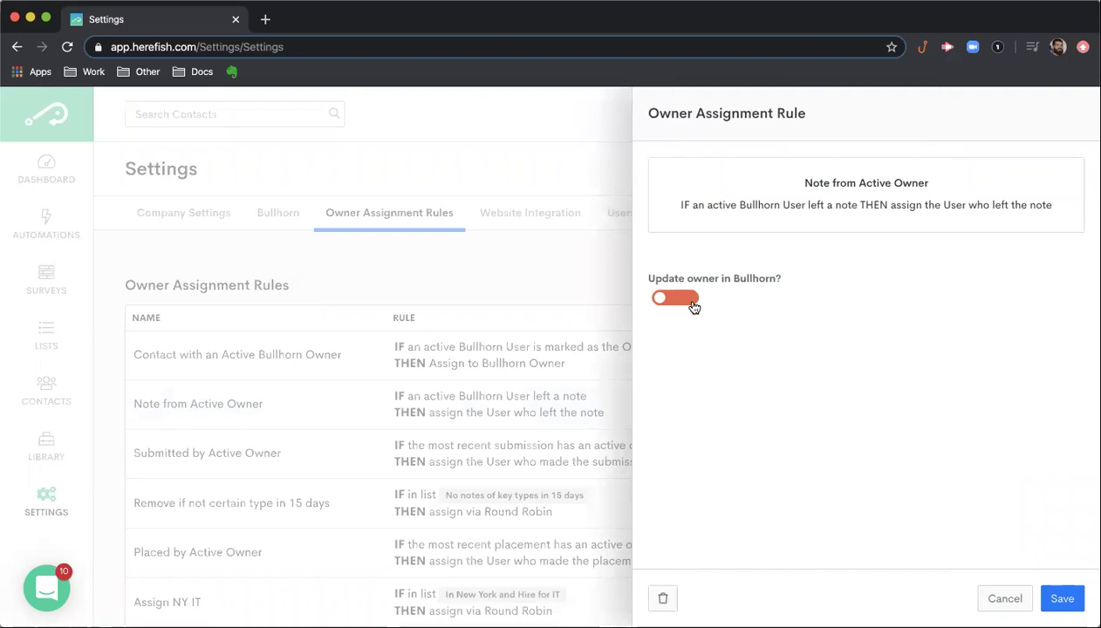
pyautogui.click(1003, 599)
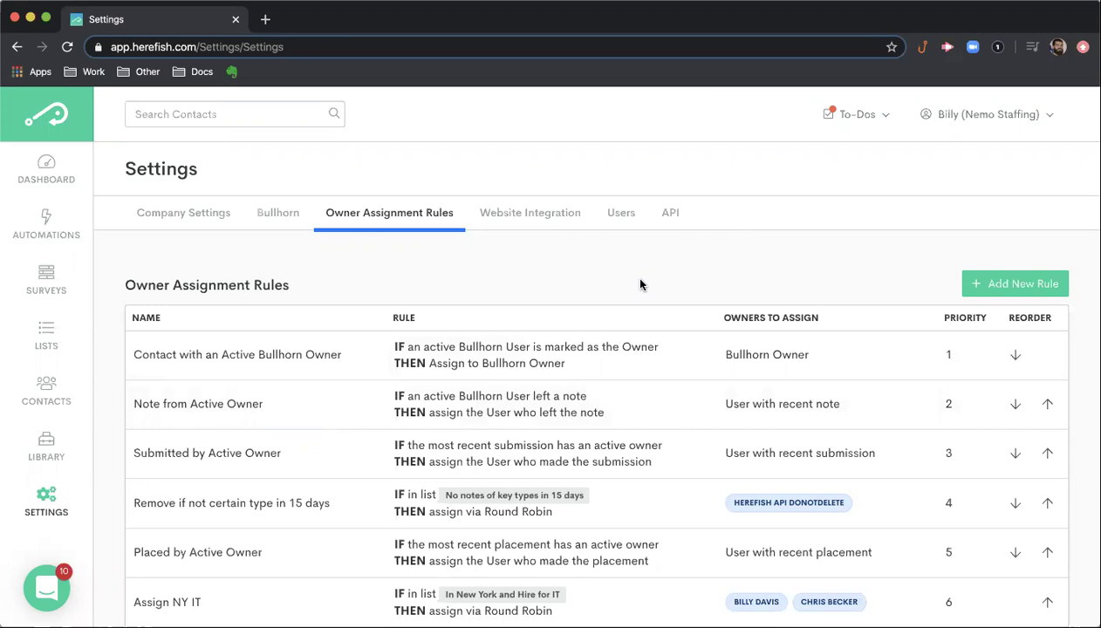
pyautogui.scroll(-2, 640, 283)
pyautogui.scroll(2, 639, 283)
pyautogui.scroll(-2, 639, 284)
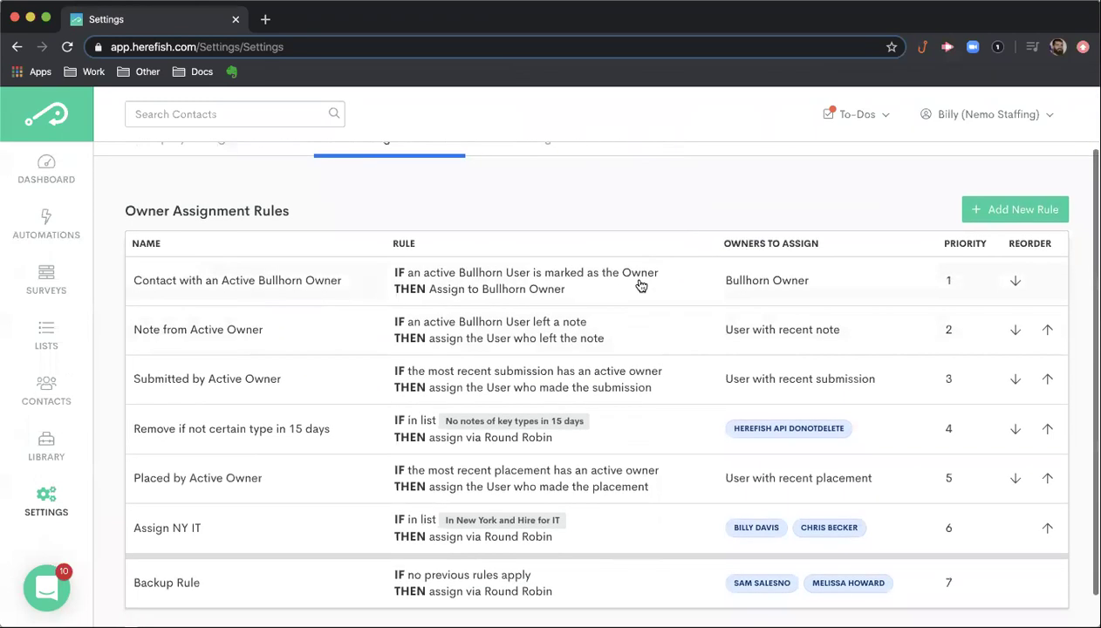
pyautogui.scroll(2, 639, 283)
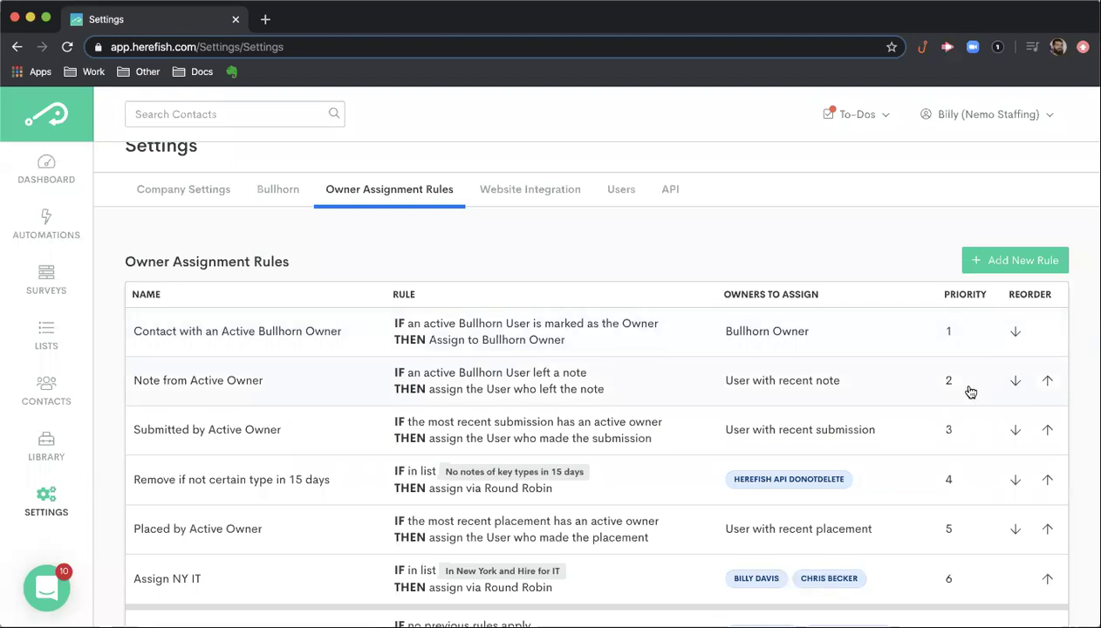
pyautogui.scroll(-2, 954, 400)
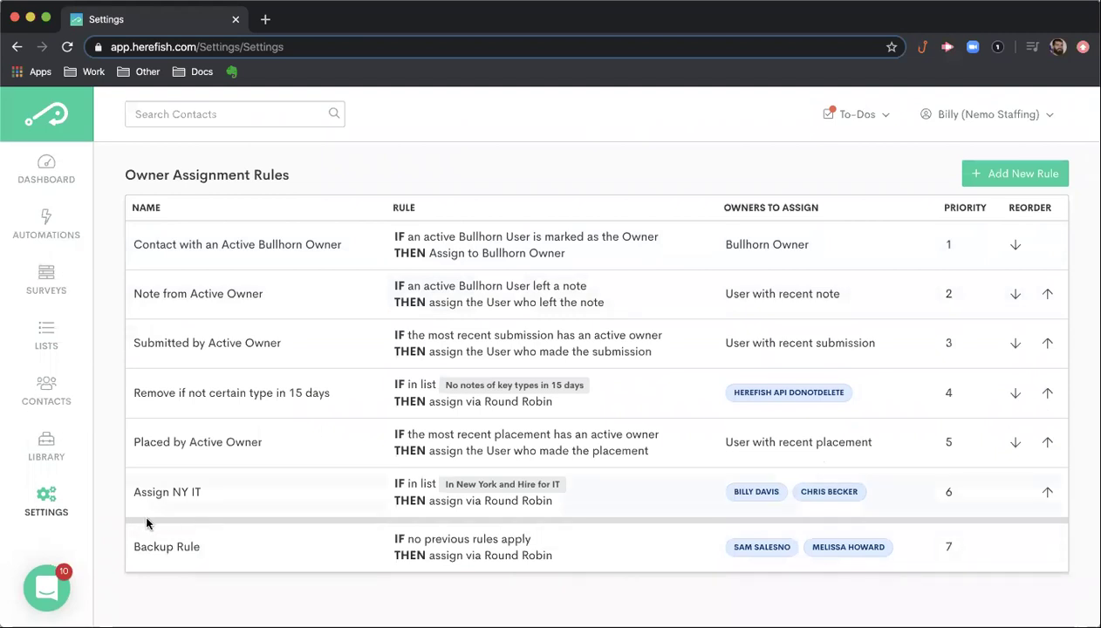
pyautogui.scroll(3, 695, 517)
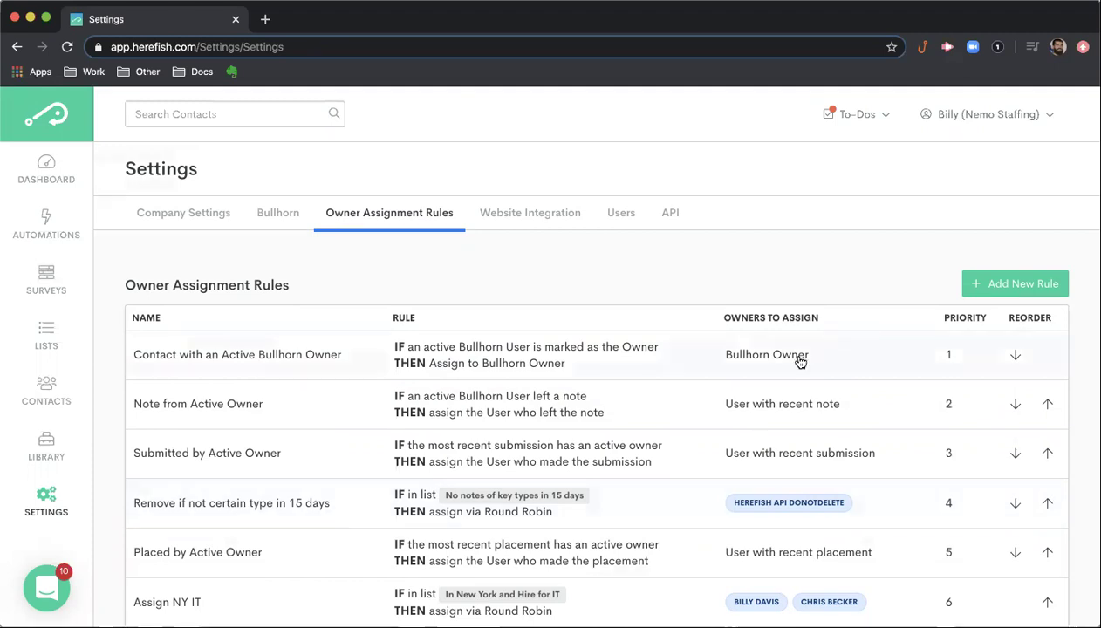
pyautogui.click(994, 283)
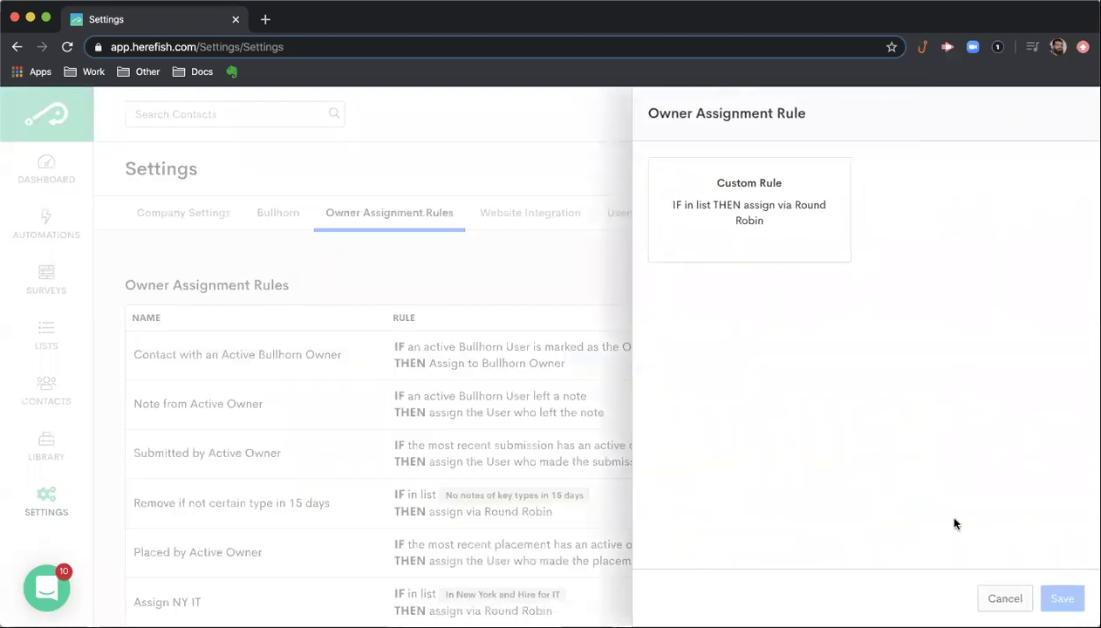
pyautogui.click(1004, 599)
pyautogui.scroll(-1, 767, 382)
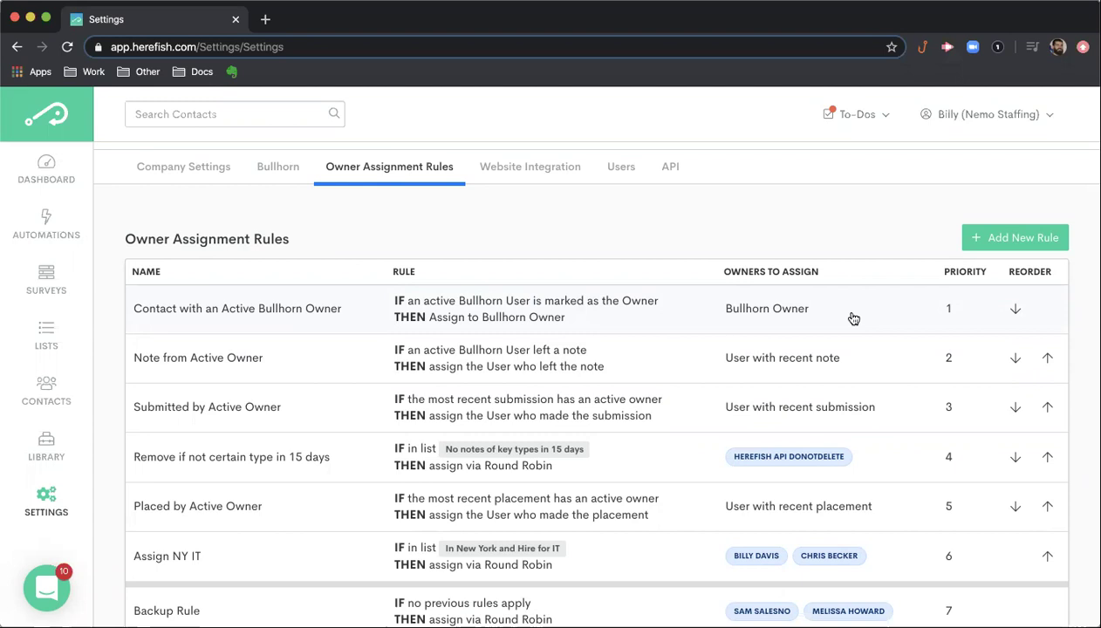
pyautogui.click(995, 237)
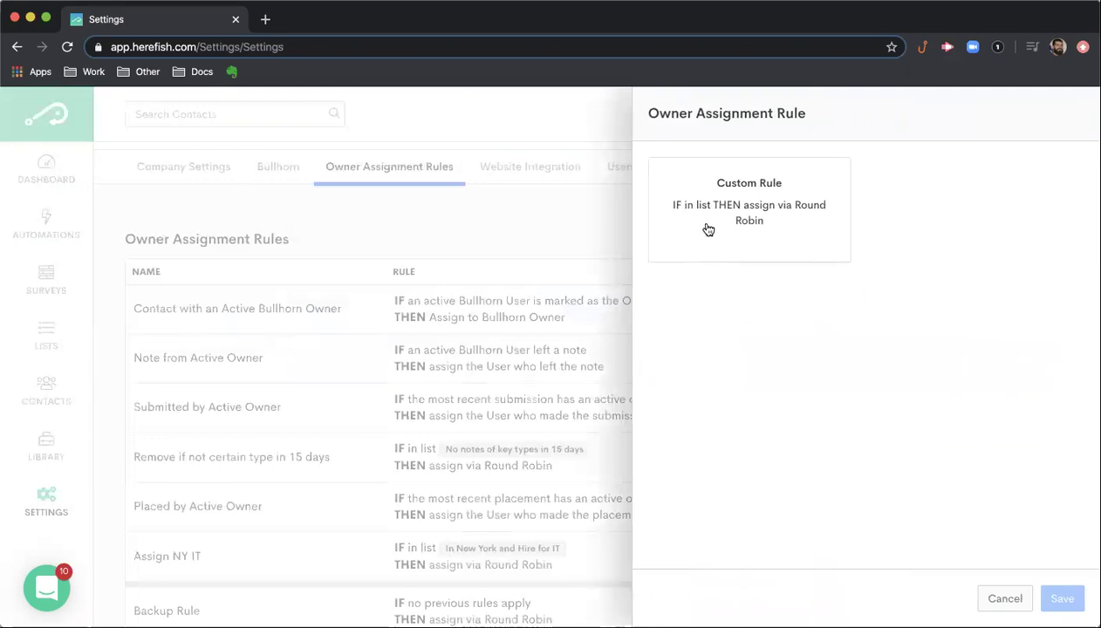
pyautogui.click(708, 229)
pyautogui.click(710, 403)
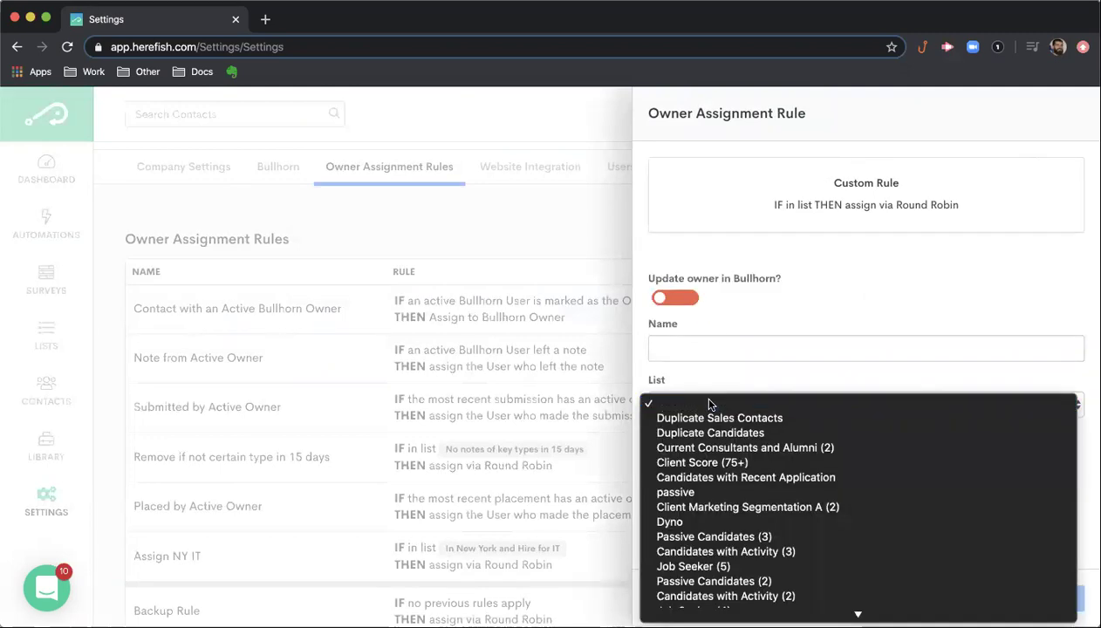
pyautogui.click(709, 403)
pyautogui.scroll(-1, 777, 479)
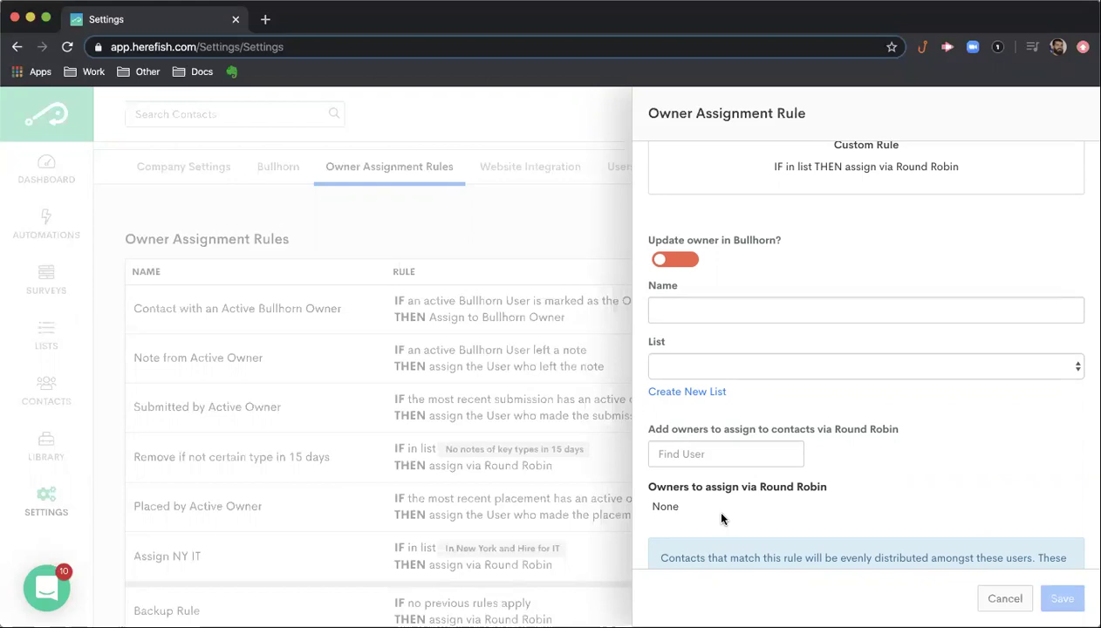
pyautogui.click(1003, 598)
pyautogui.scroll(-1, 605, 478)
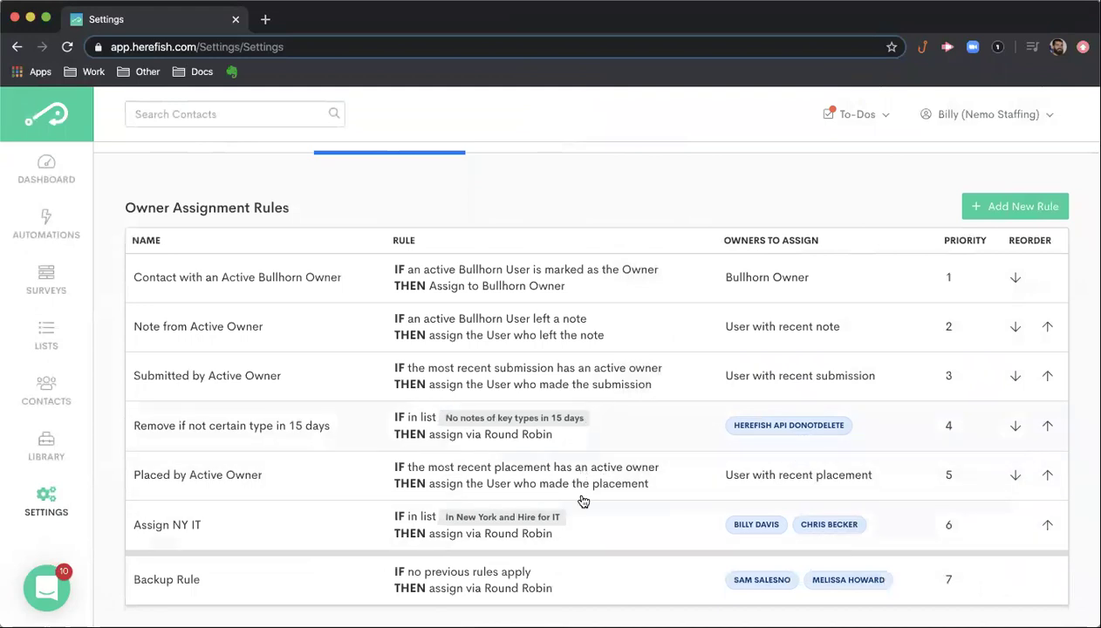
pyautogui.scroll(1, 595, 517)
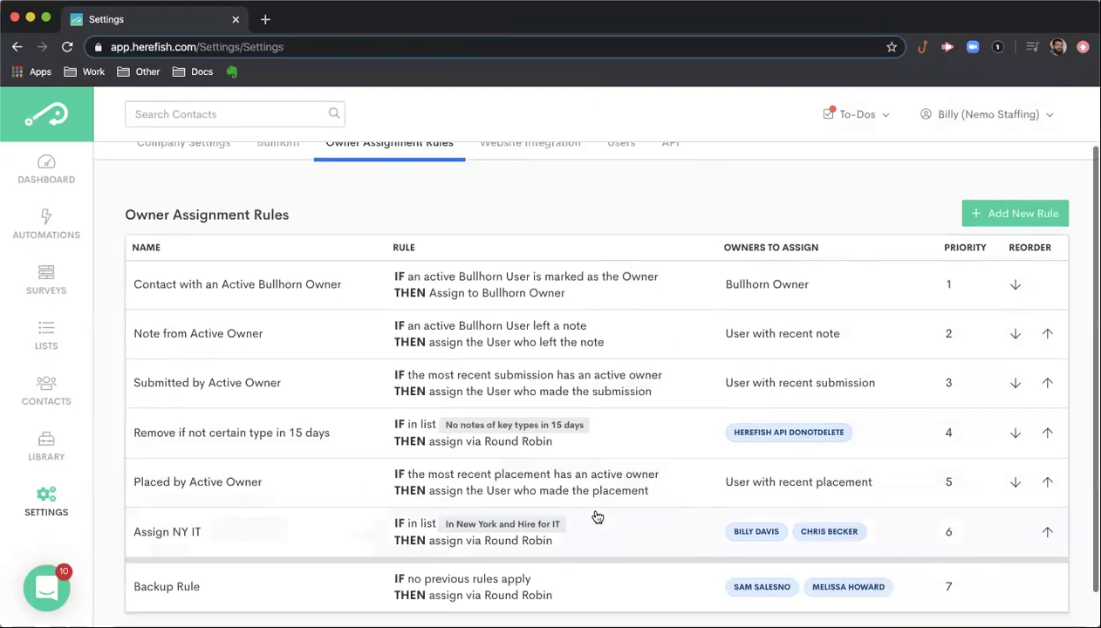
pyautogui.scroll(1, 597, 517)
pyautogui.scroll(-1, 596, 514)
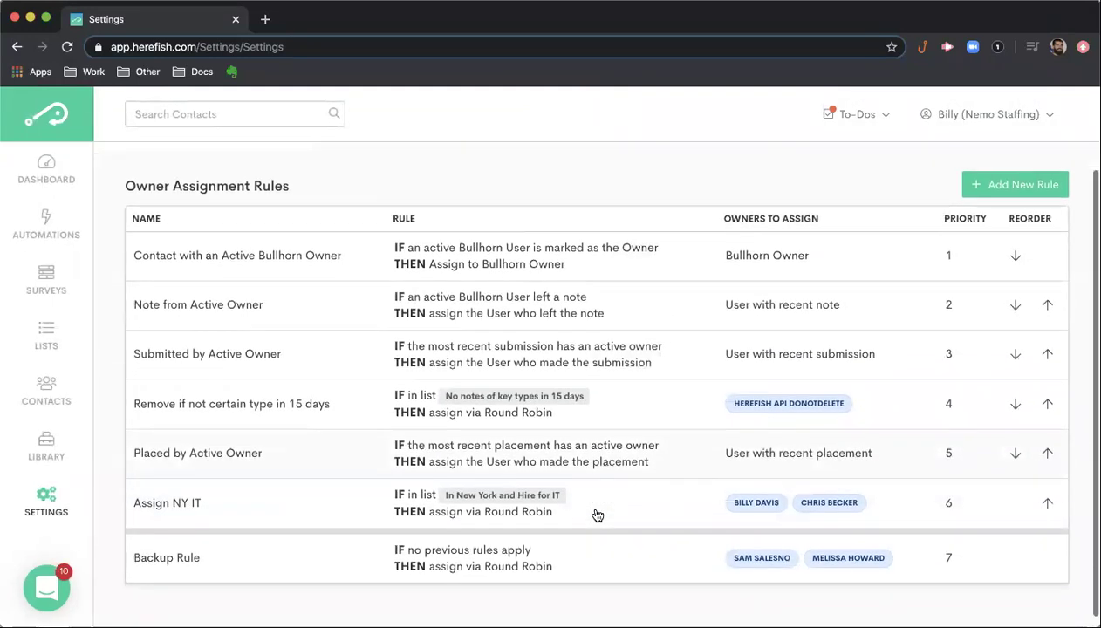
pyautogui.scroll(3, 597, 514)
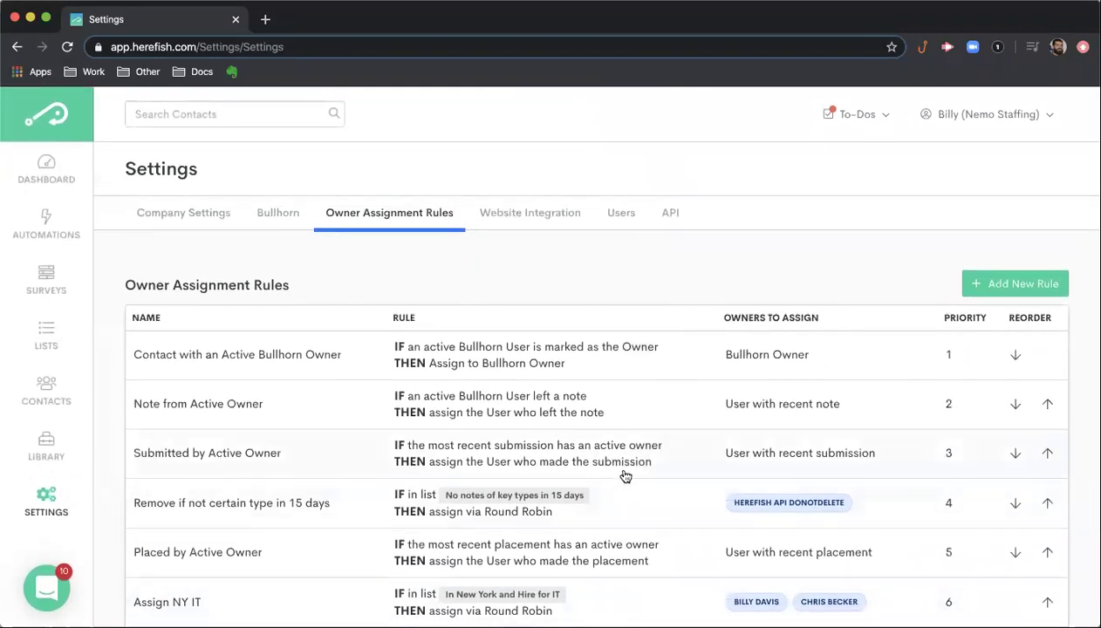
pyautogui.scroll(-3, 624, 476)
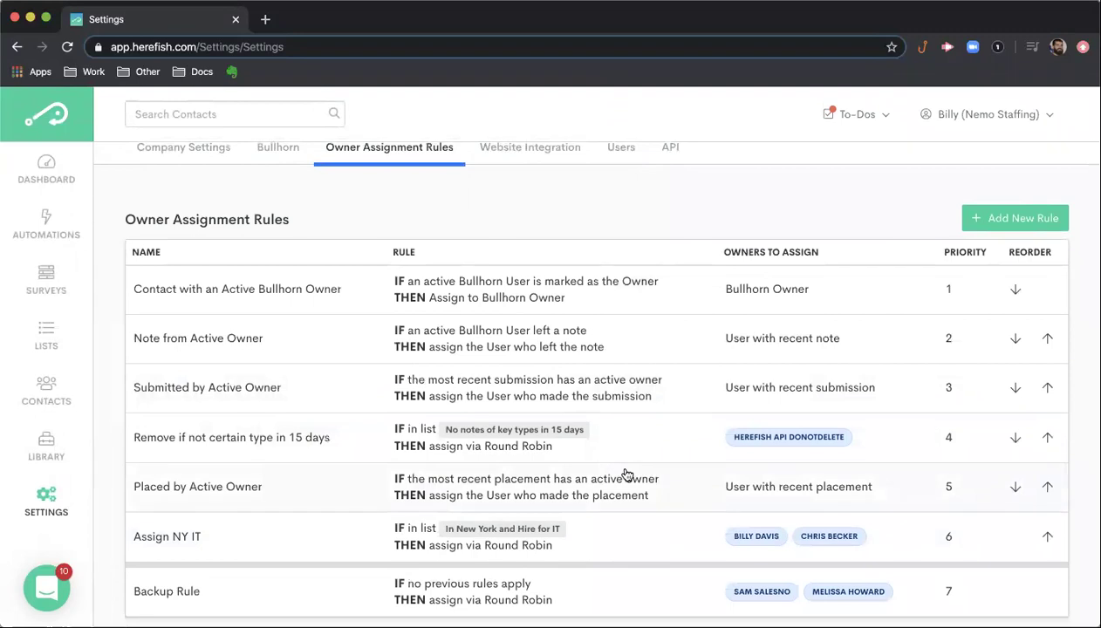
pyautogui.scroll(3, 625, 475)
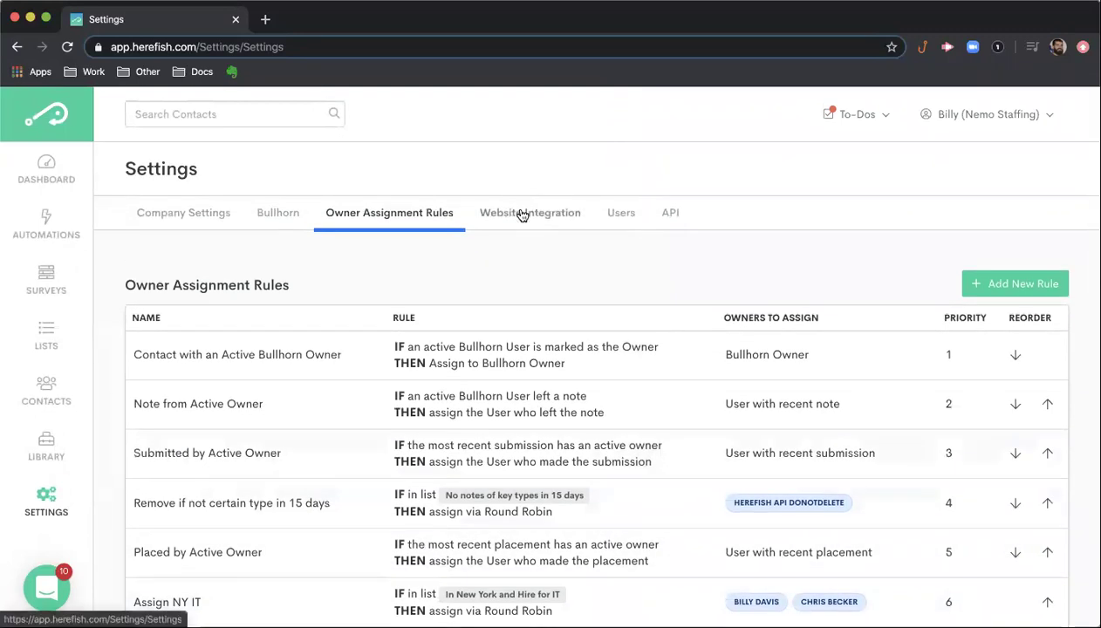
pyautogui.click(520, 214)
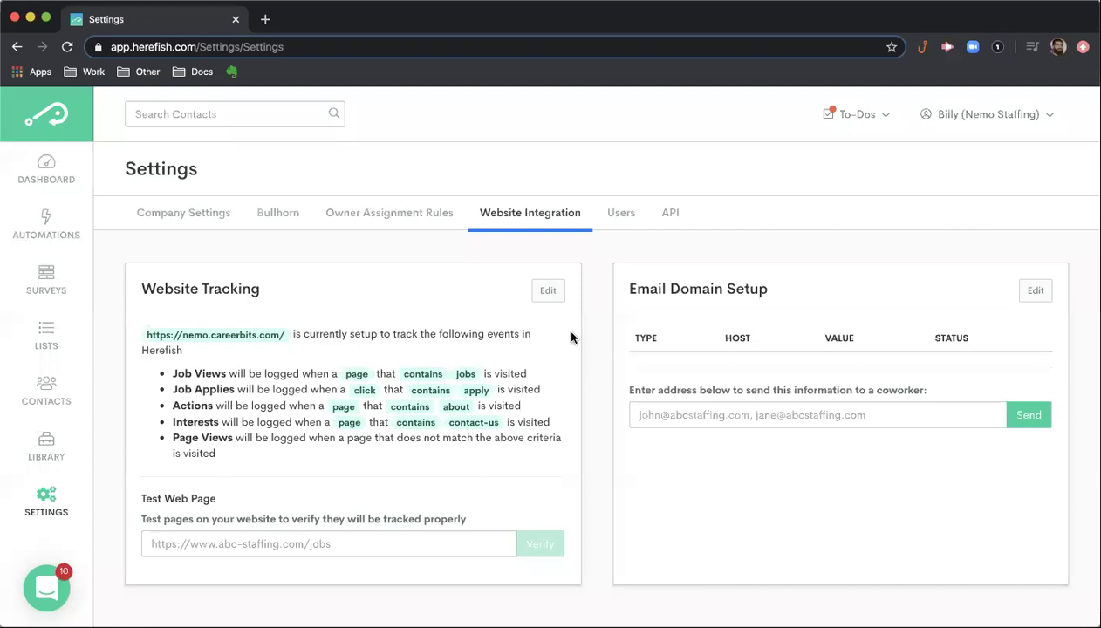
pyautogui.scroll(-1, 571, 337)
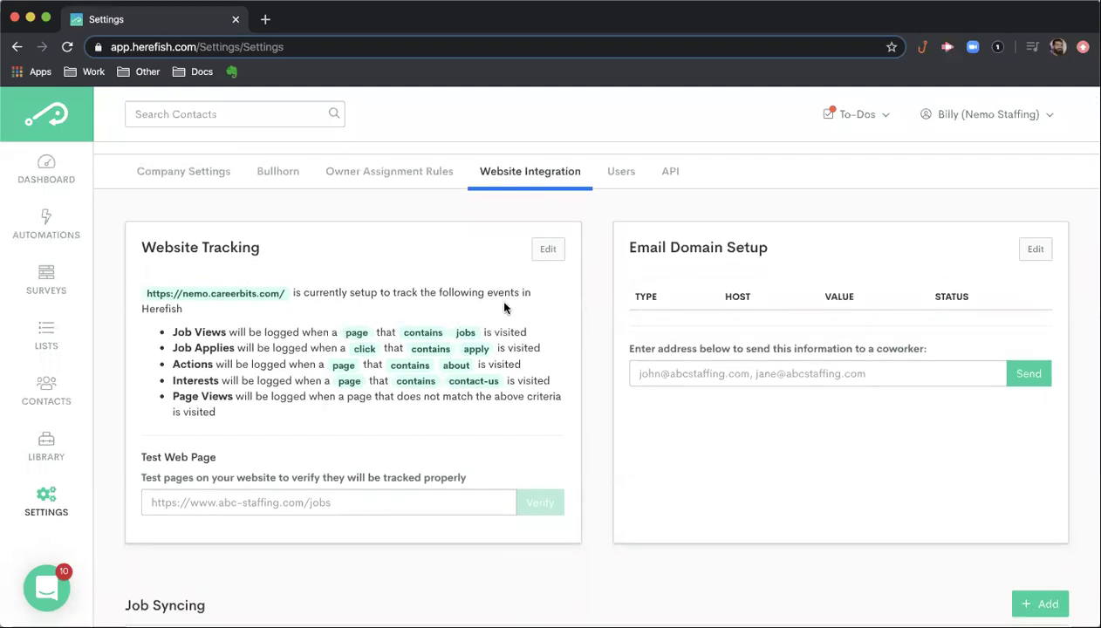
pyautogui.click(547, 250)
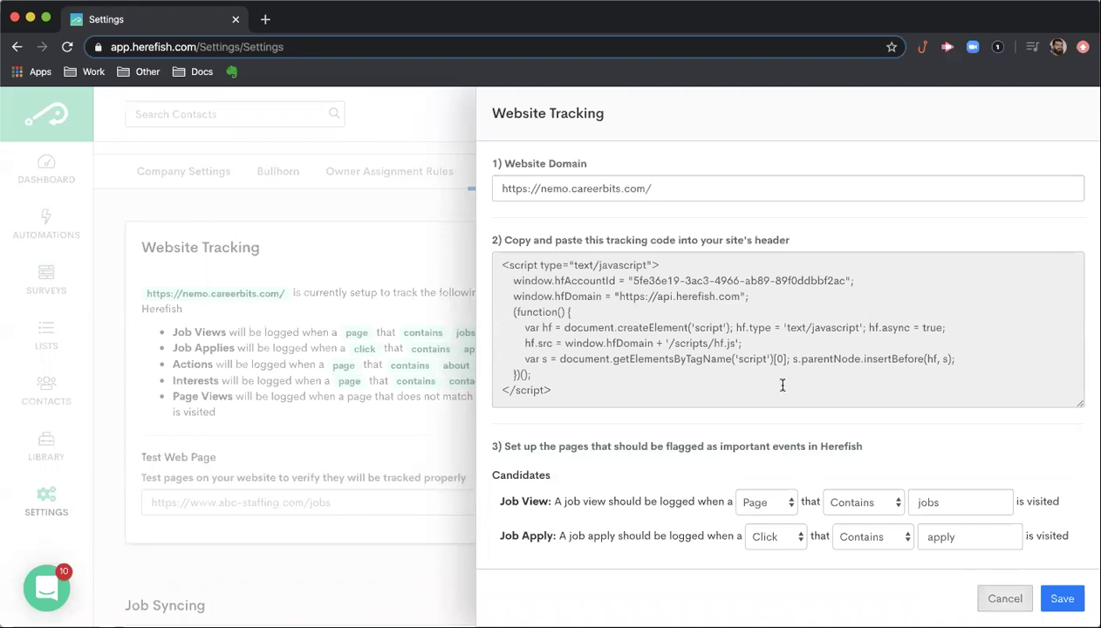
pyautogui.scroll(-3, 707, 343)
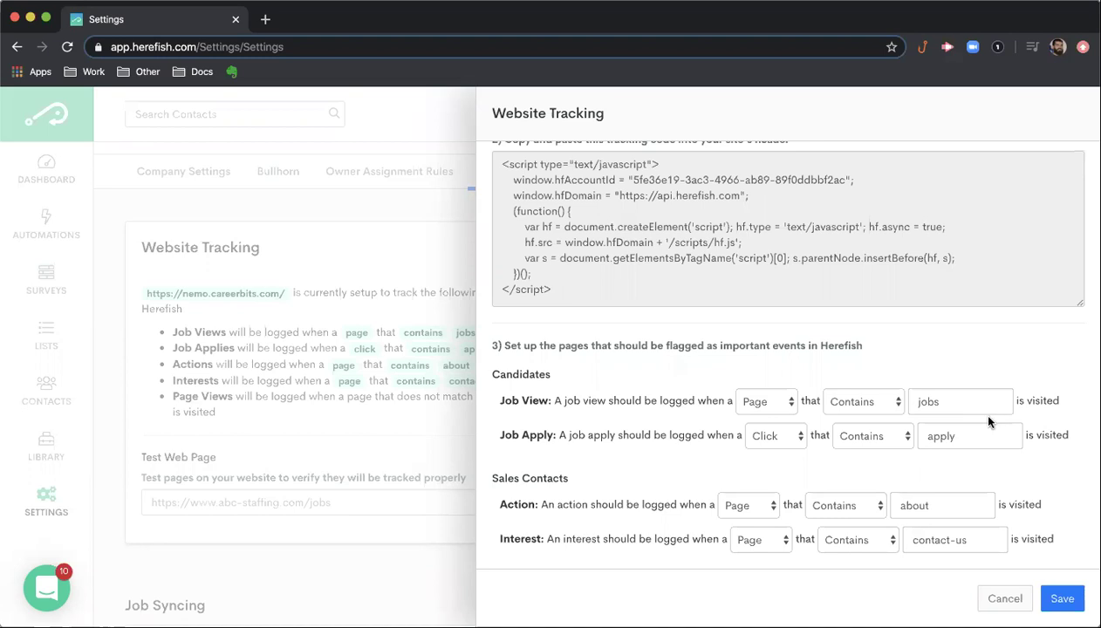
# Cancel the Website Tracking editor without saving changes.
pyautogui.click(1005, 597)
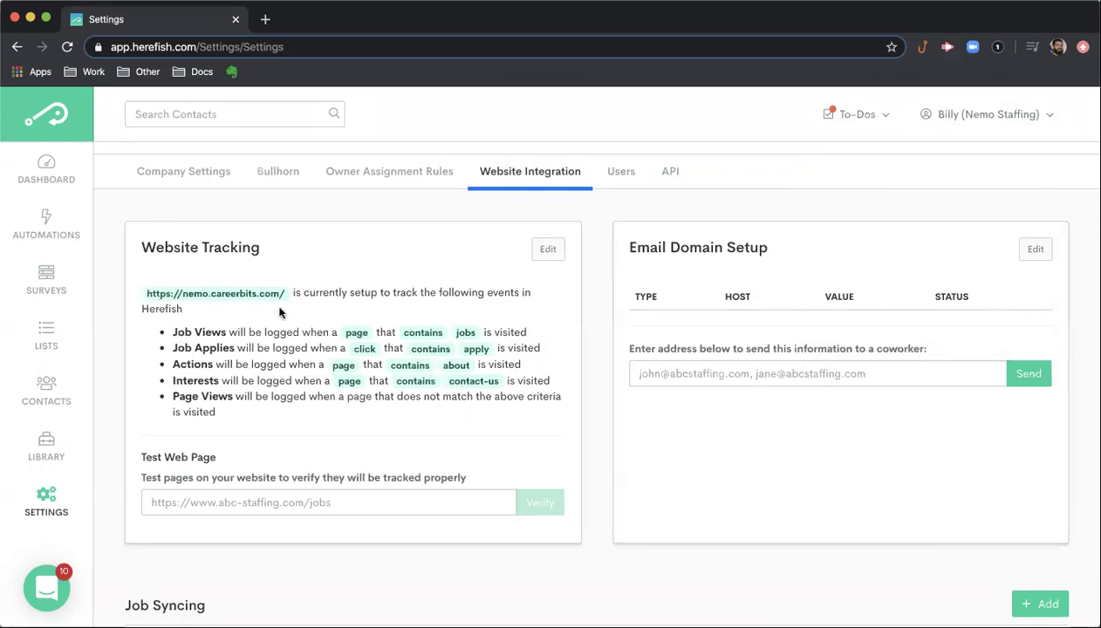
pyautogui.tripleClick(174, 288)
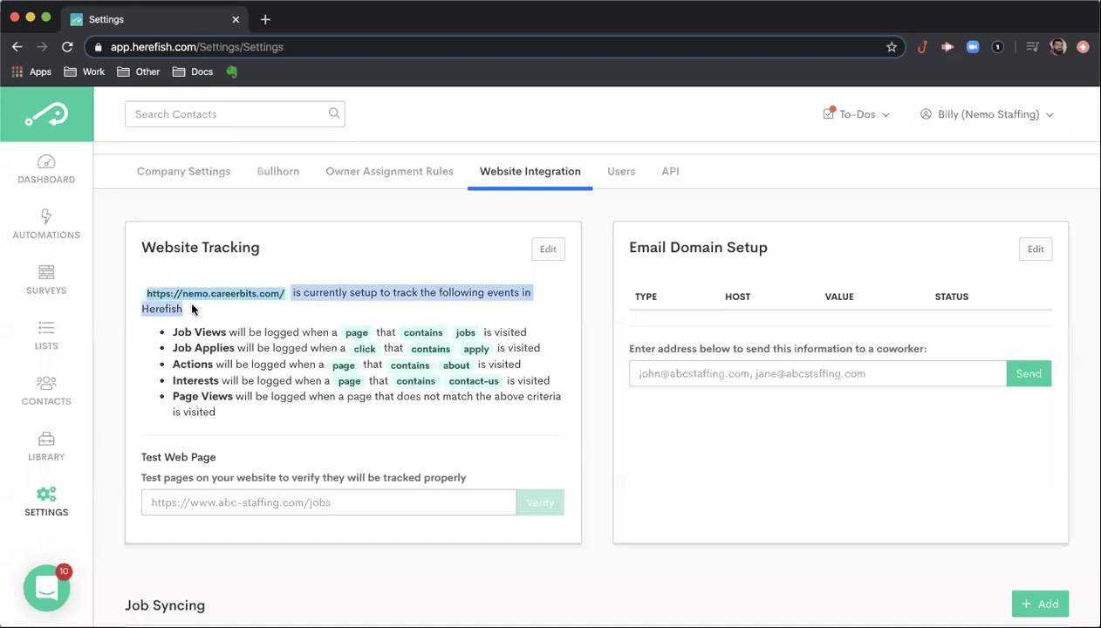
pyautogui.click(217, 320)
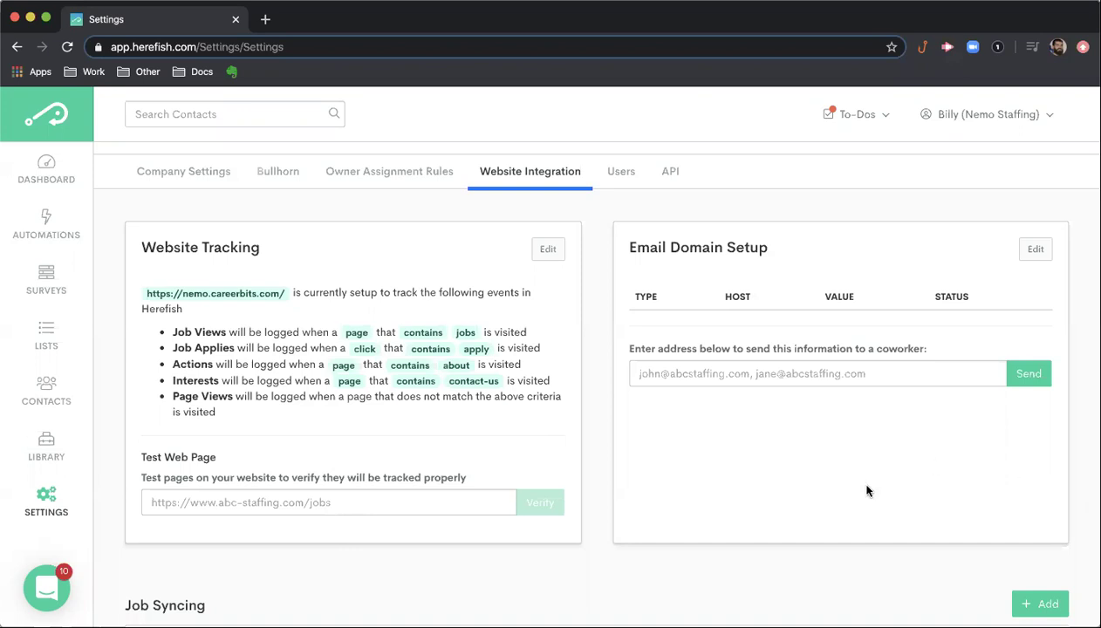
pyautogui.scroll(-2, 857, 495)
pyautogui.scroll(1, 857, 496)
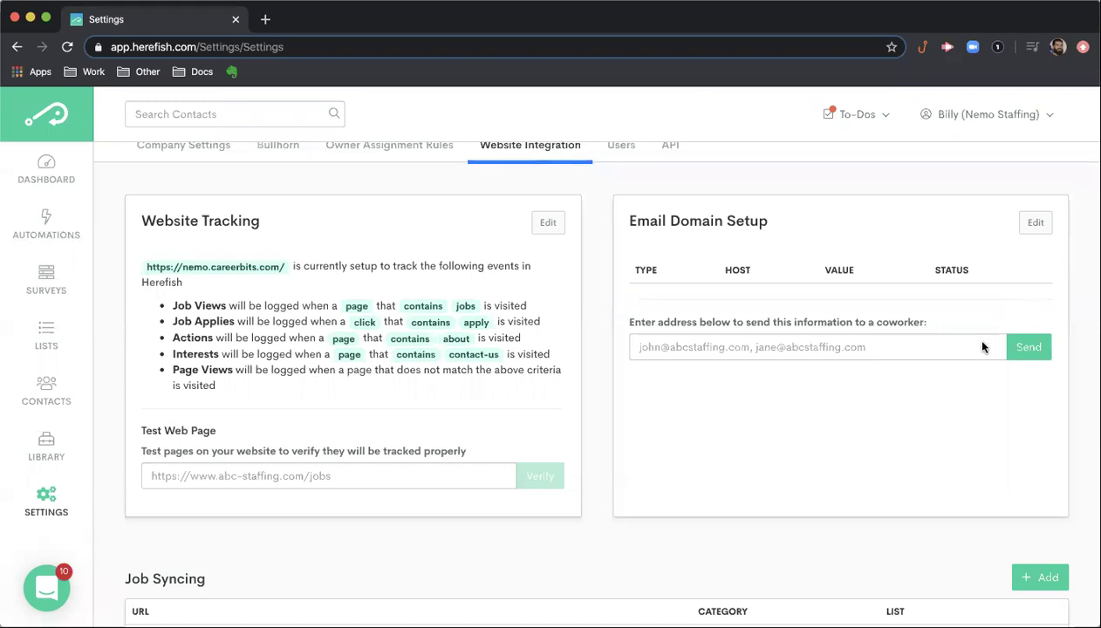
pyautogui.scroll(-3, 842, 393)
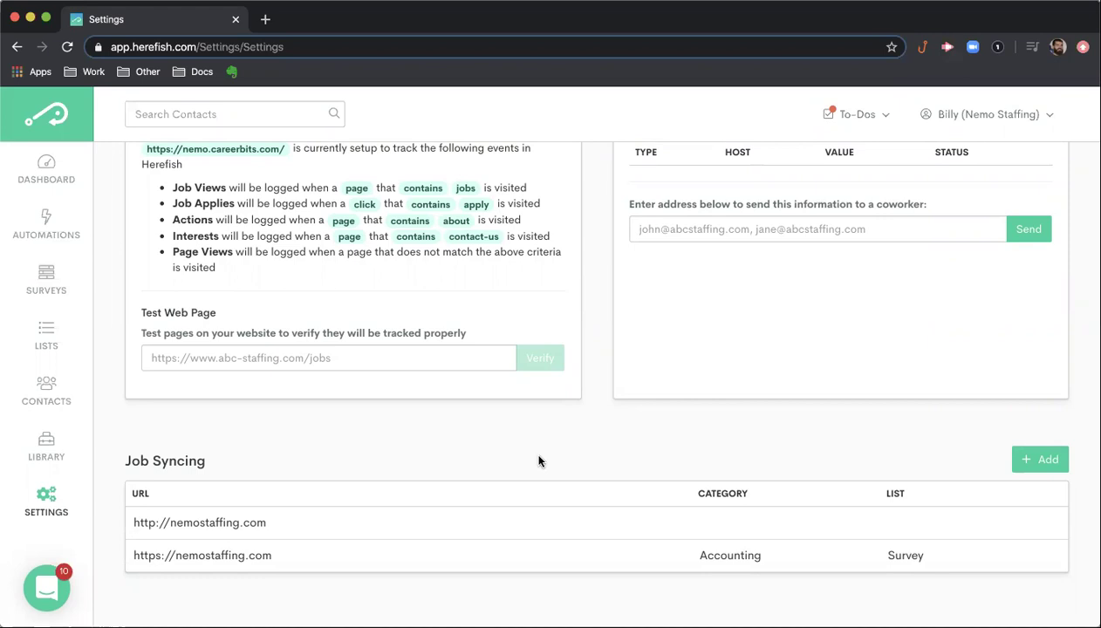
pyautogui.click(449, 522)
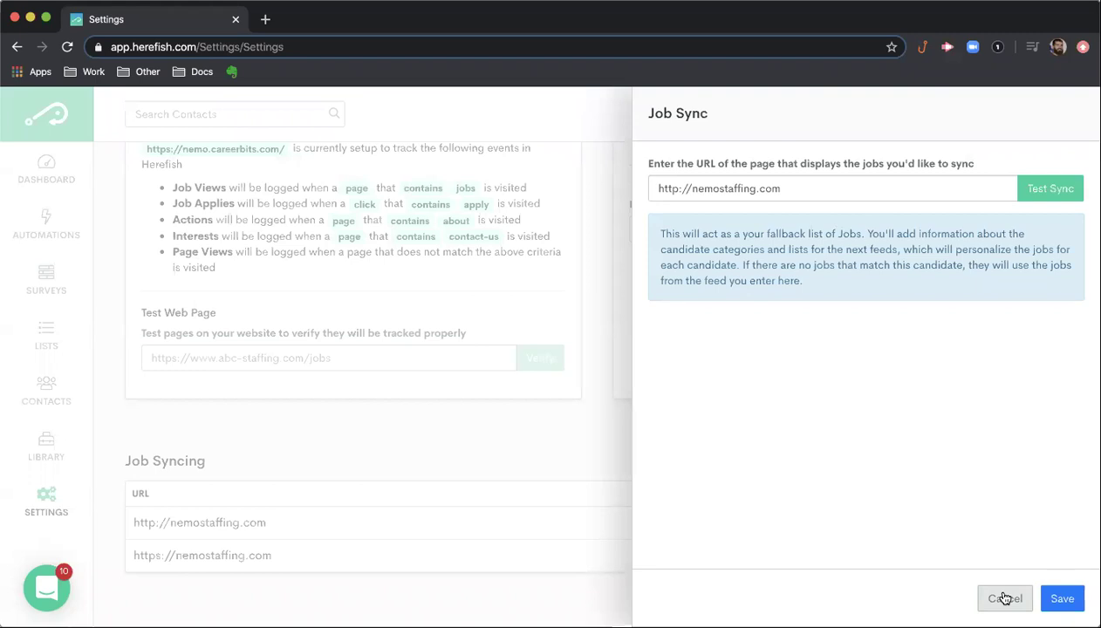
pyautogui.click(1004, 598)
pyautogui.click(655, 556)
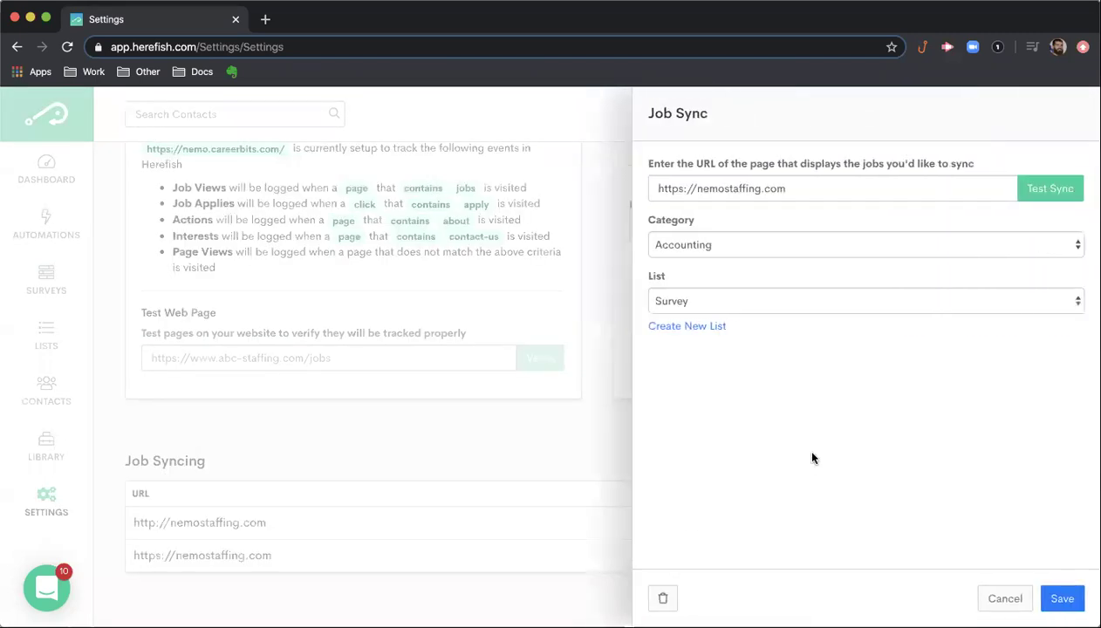
pyautogui.click(820, 247)
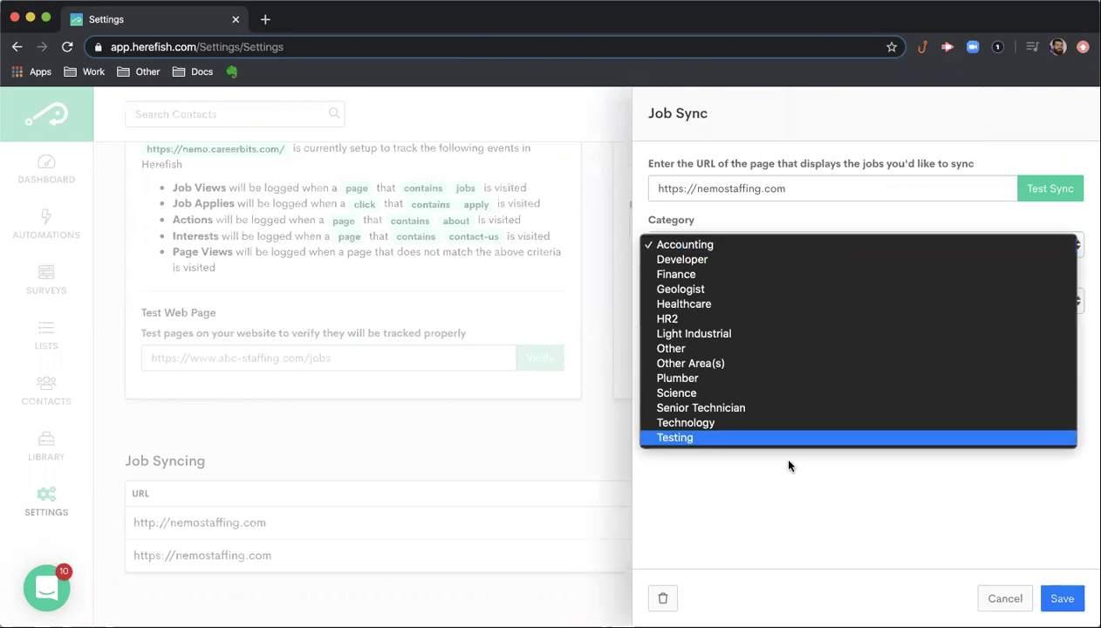
pyautogui.click(779, 226)
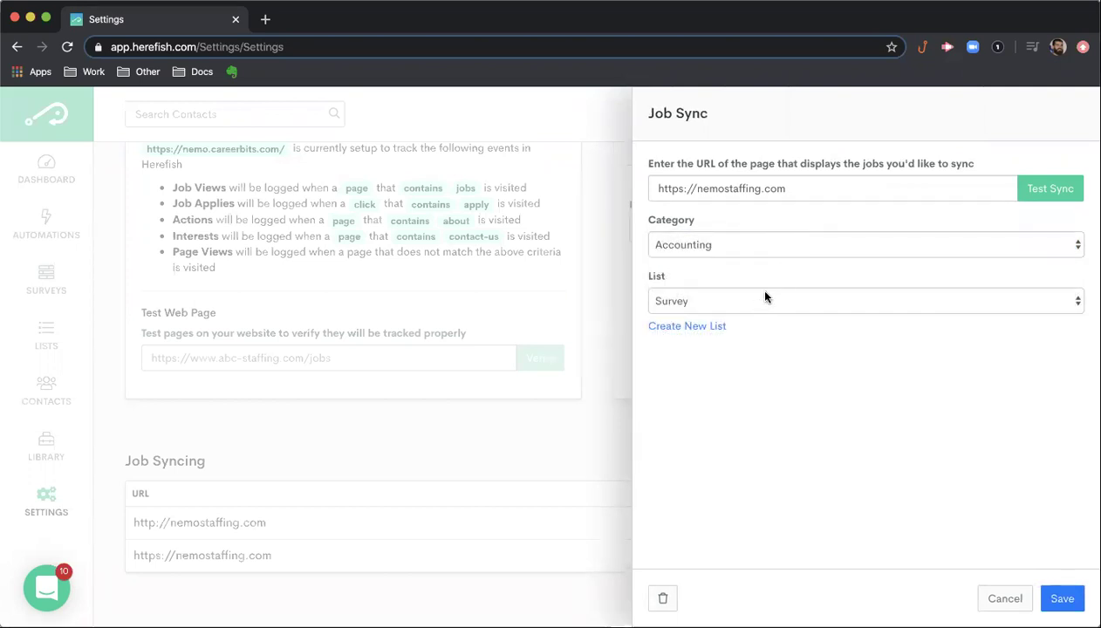
pyautogui.click(764, 296)
pyautogui.click(1083, 164)
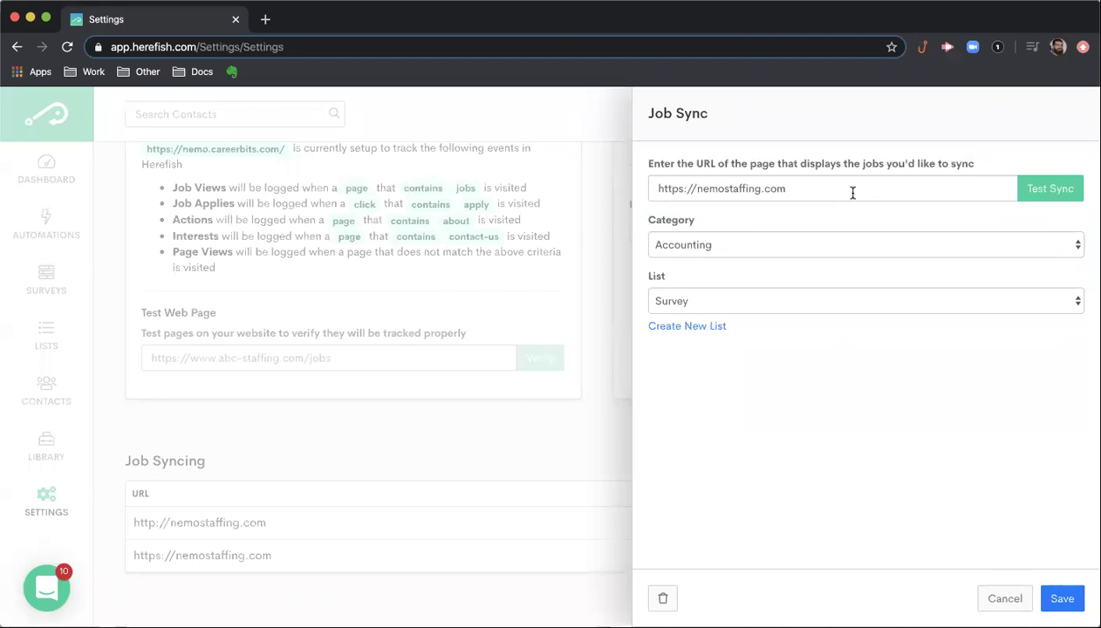
pyautogui.click(784, 304)
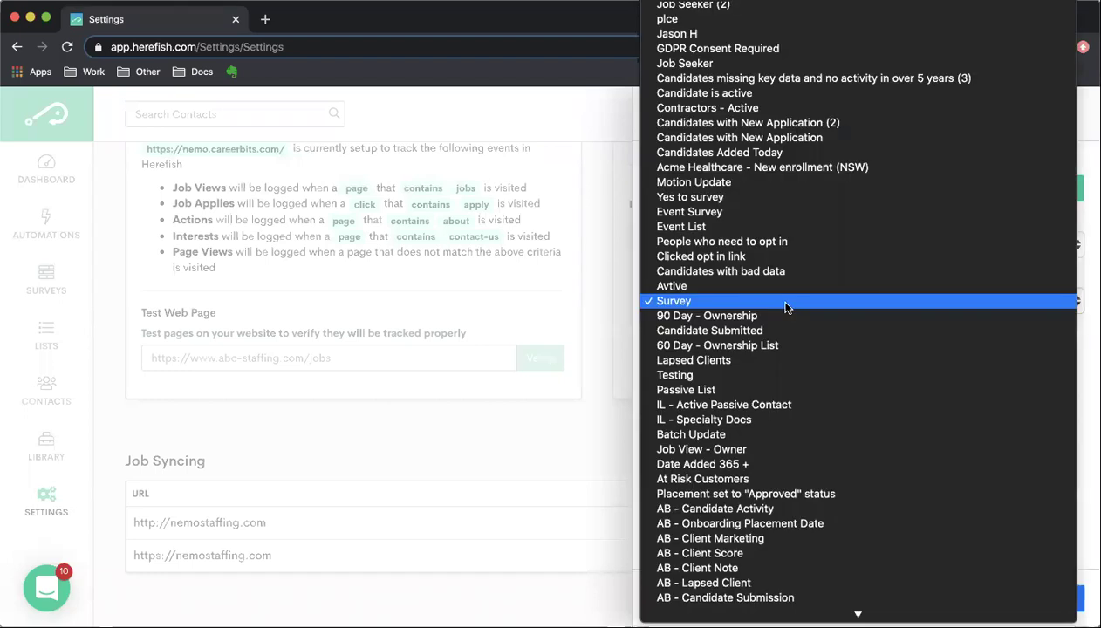
pyautogui.press('Escape')
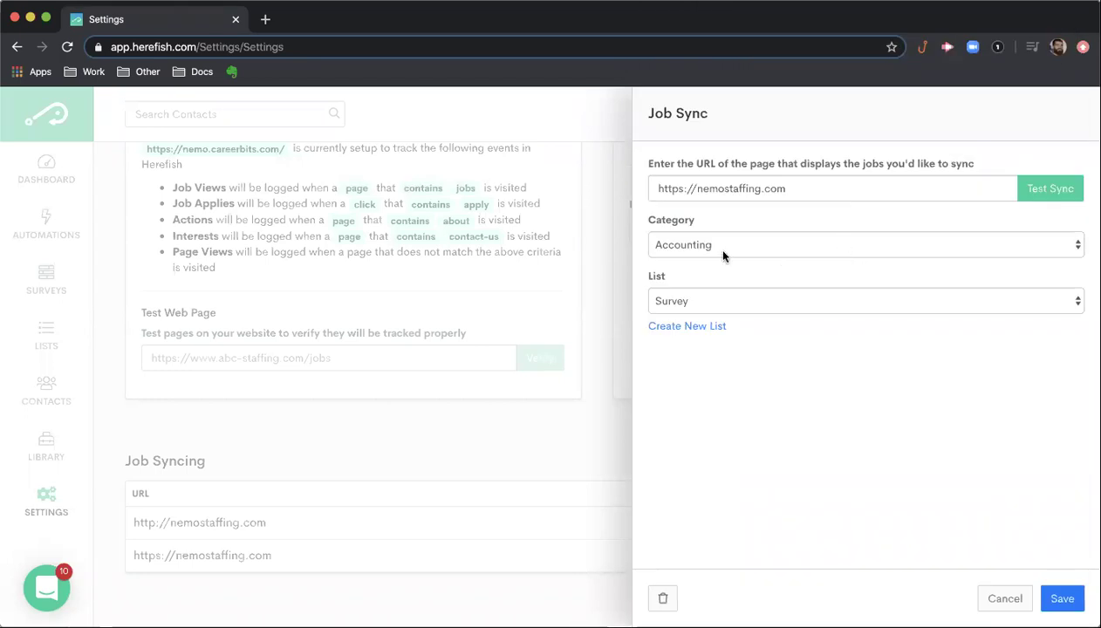
pyautogui.click(722, 301)
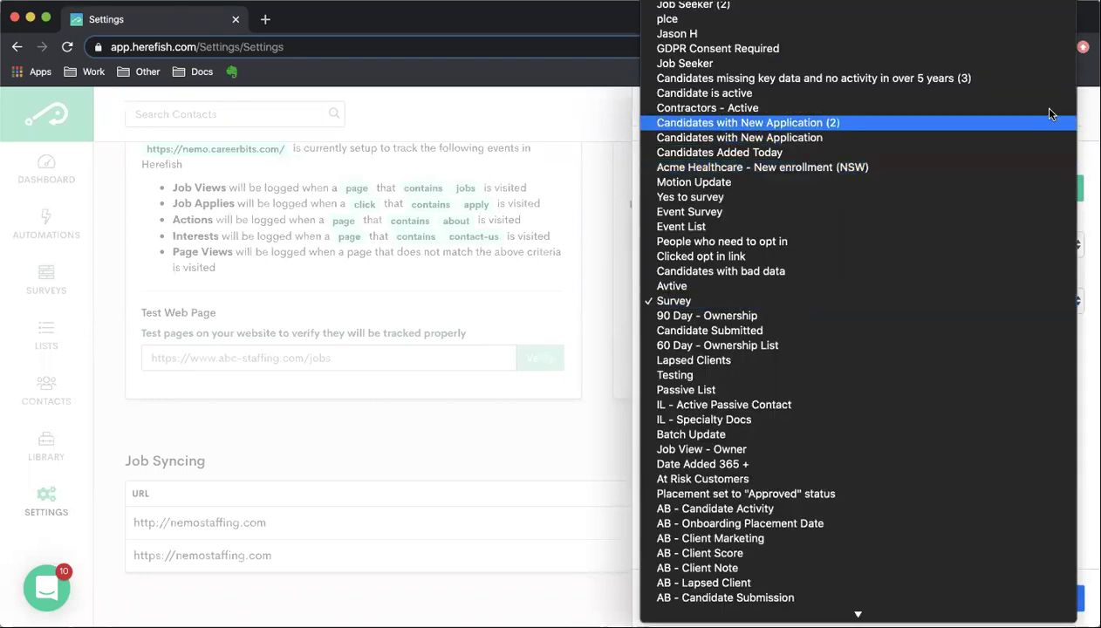
pyautogui.click(1081, 104)
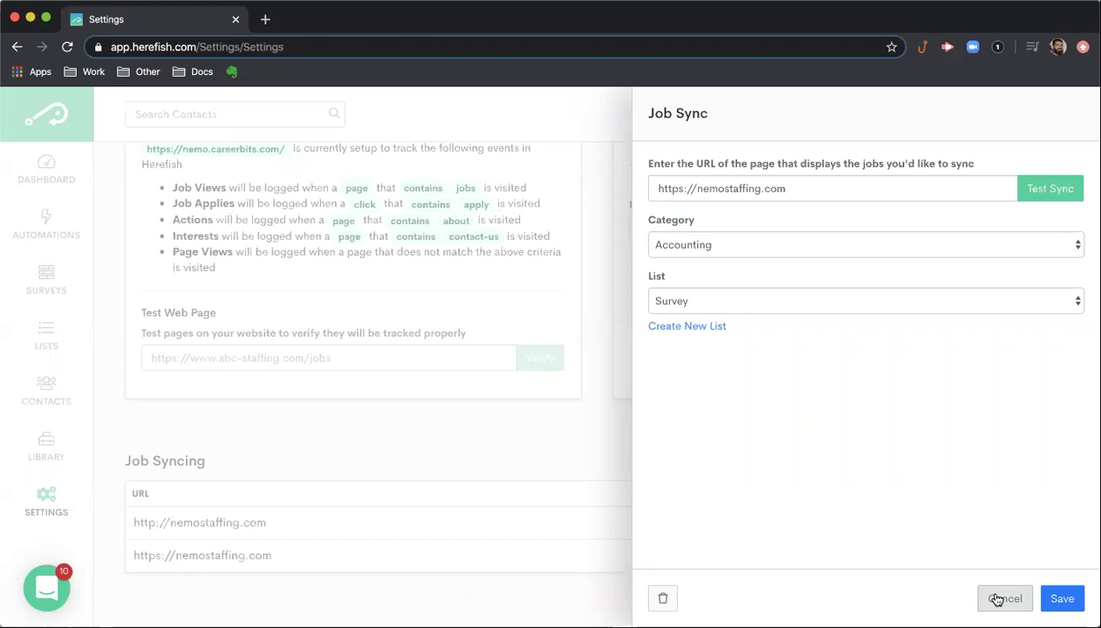
pyautogui.click(366, 530)
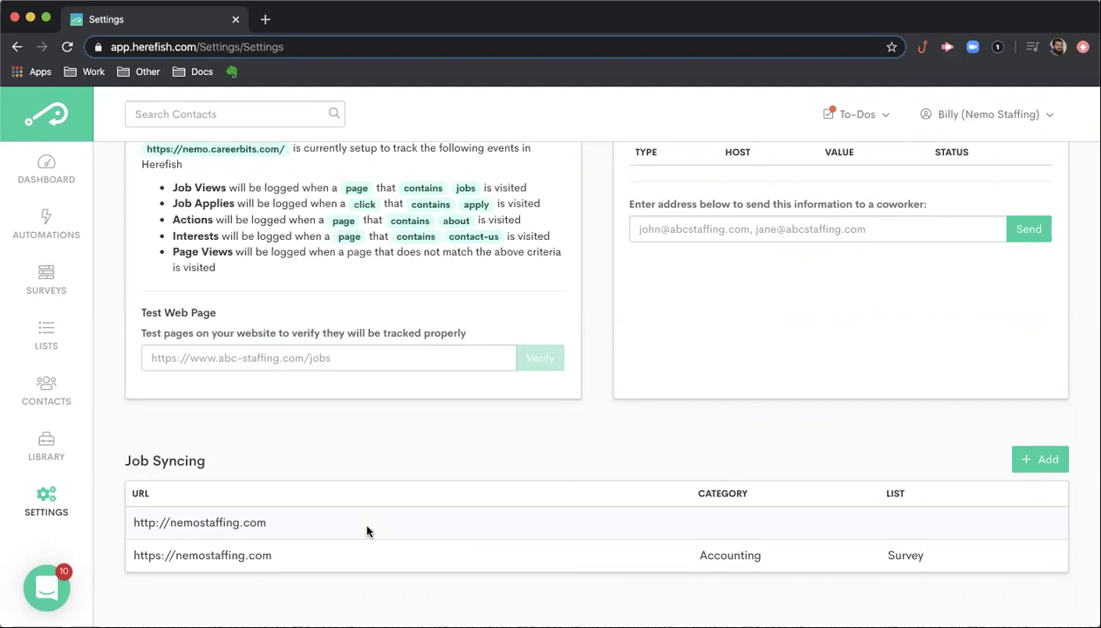
# On the Users tab, start a new user and look at the role options, leaving Role as User.
pyautogui.scroll(5, 366, 530)
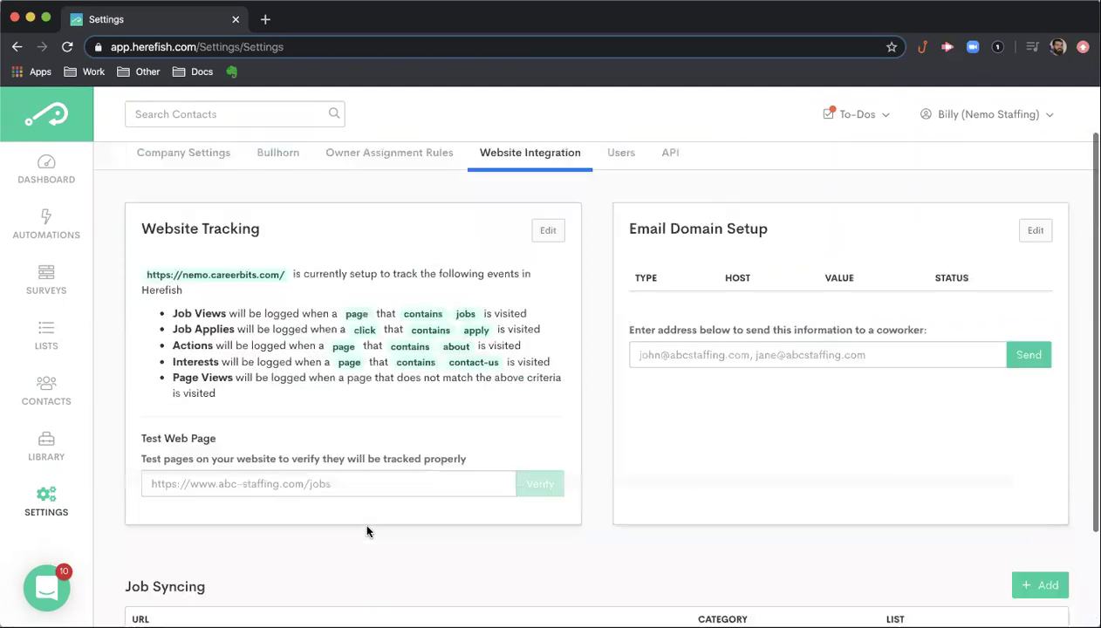
pyautogui.click(618, 215)
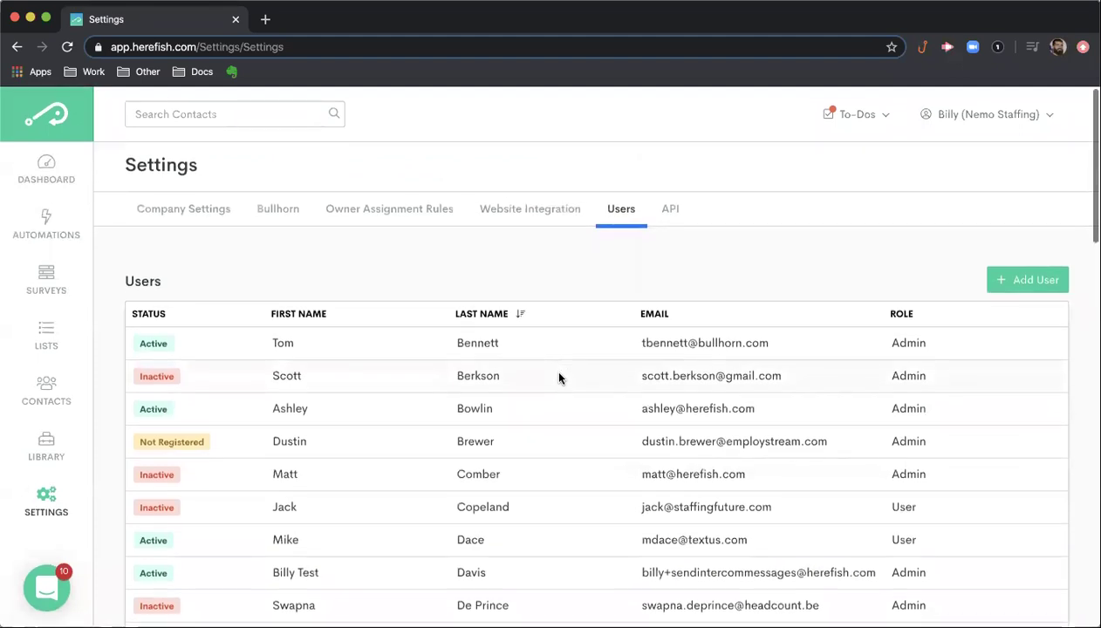
pyautogui.scroll(-1, 580, 307)
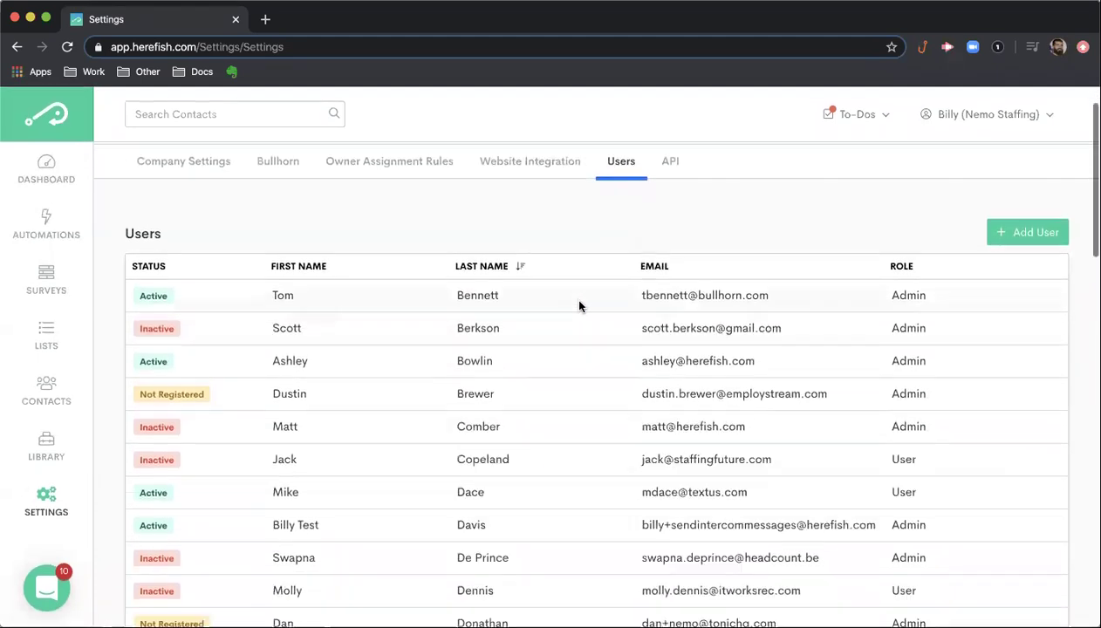
pyautogui.scroll(1, 1081, 233)
pyautogui.click(1008, 287)
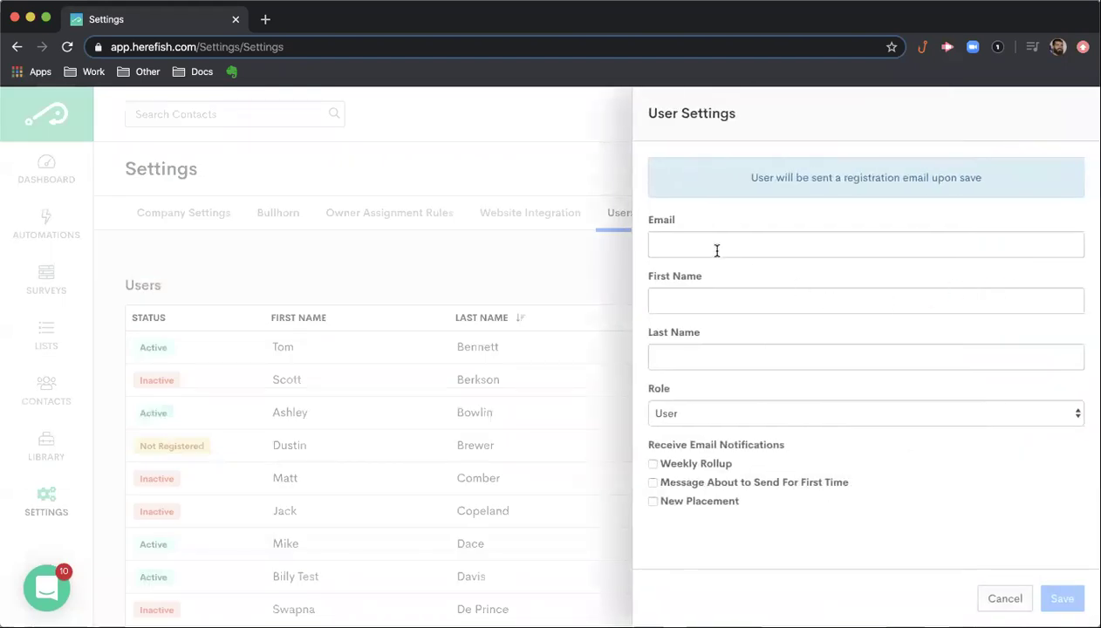
pyautogui.click(686, 410)
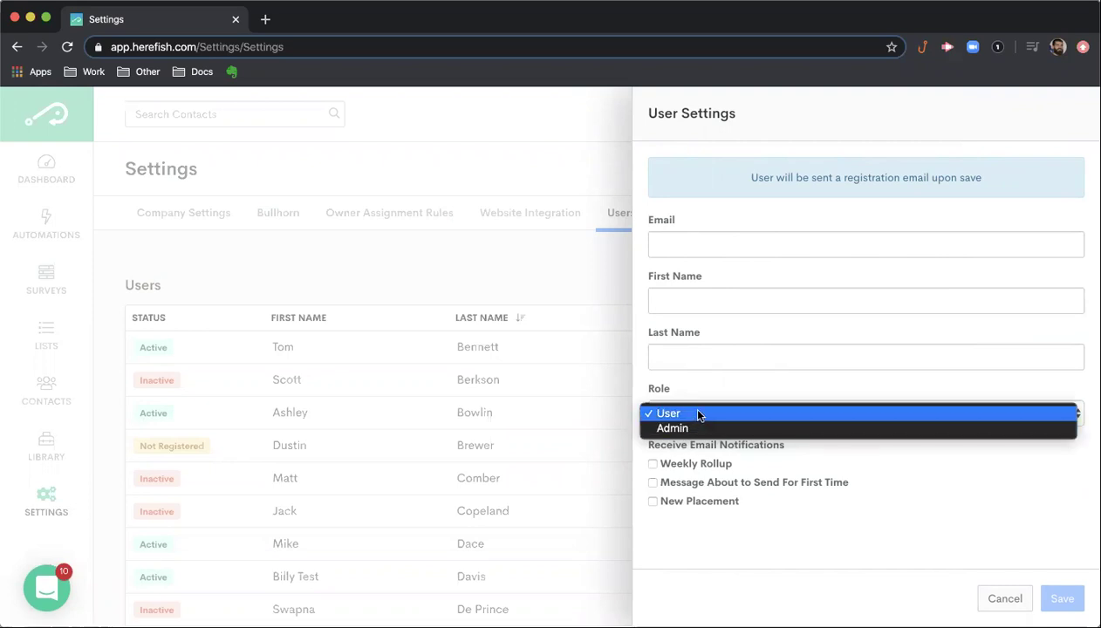
pyautogui.click(835, 524)
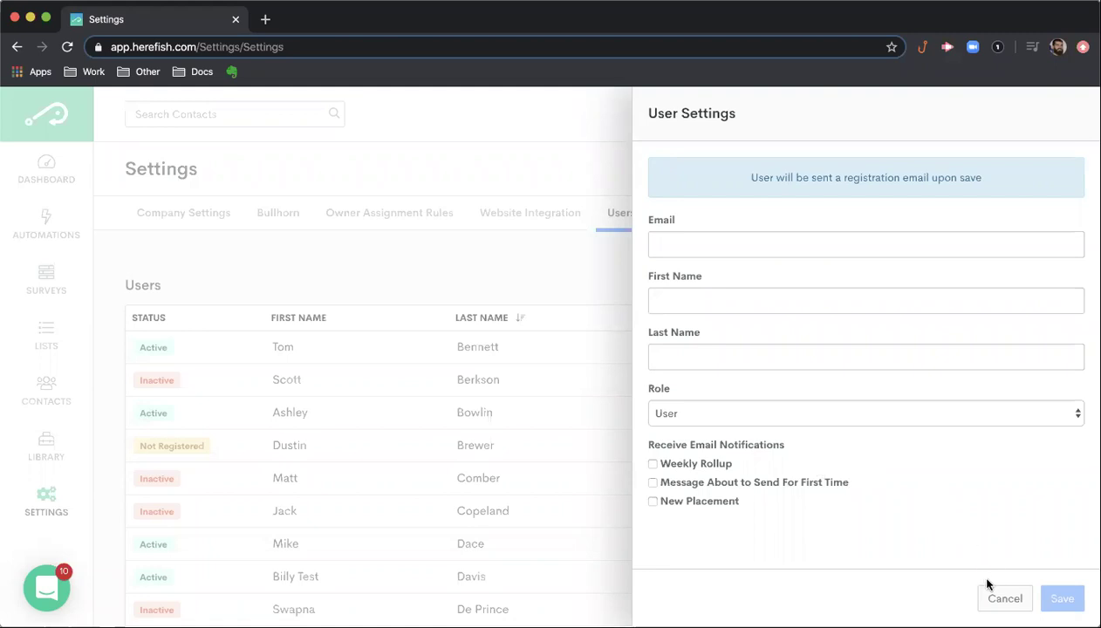
# Discard the new-user form, then view an existing admin user's settings and close them unsaved.
pyautogui.click(996, 598)
pyautogui.click(326, 569)
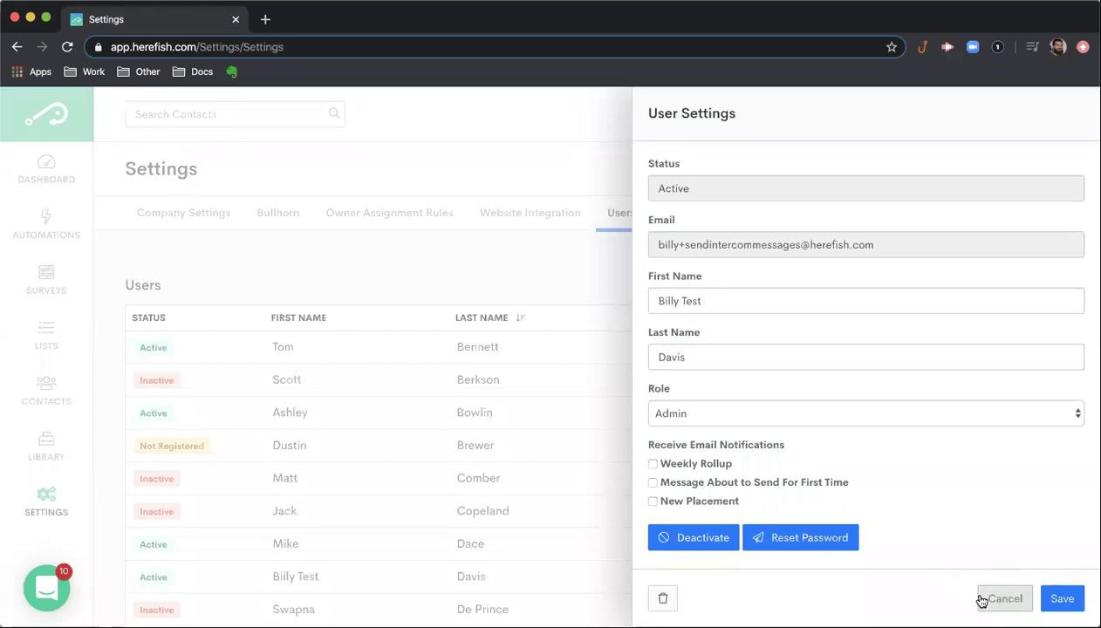
pyautogui.click(983, 600)
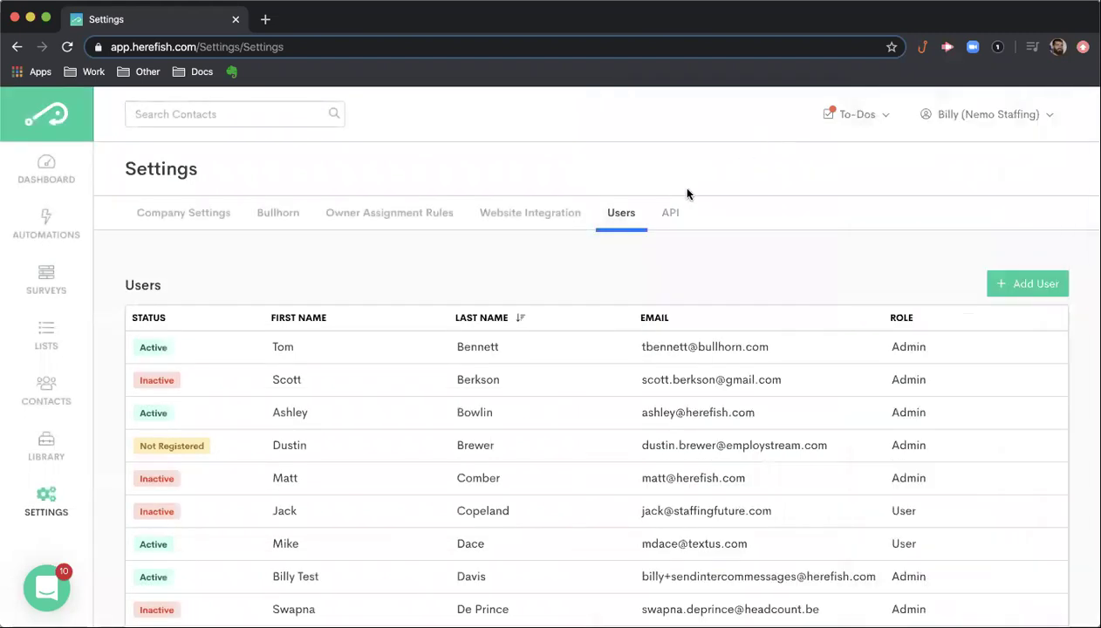
# On the API tab, expand the Add/Update Contact documentation and read through it.
pyautogui.click(670, 212)
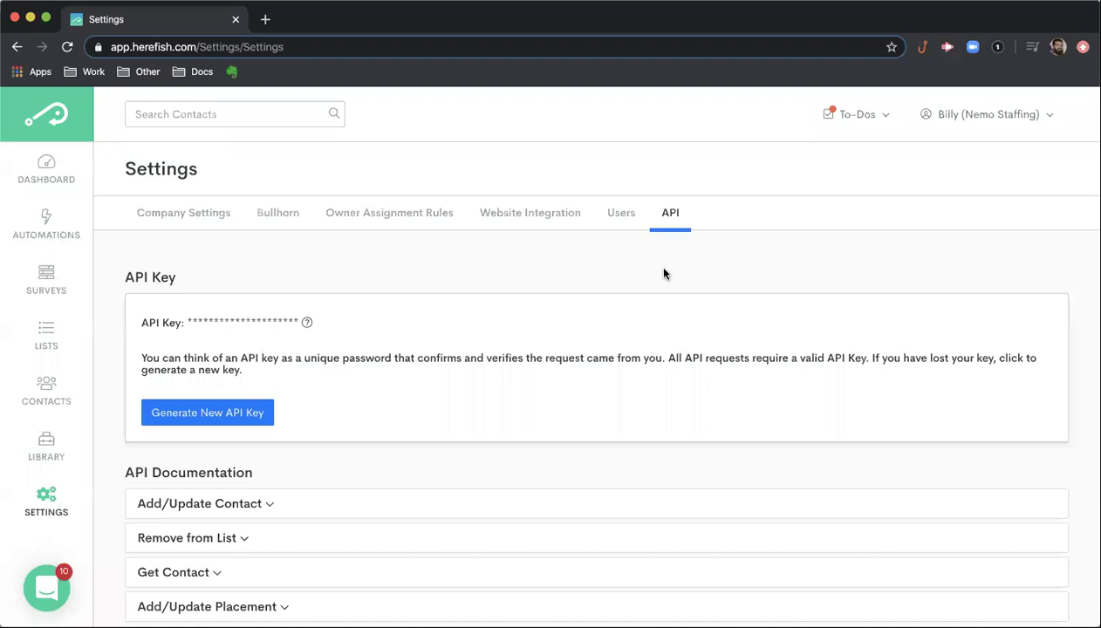
pyautogui.scroll(-1, 697, 308)
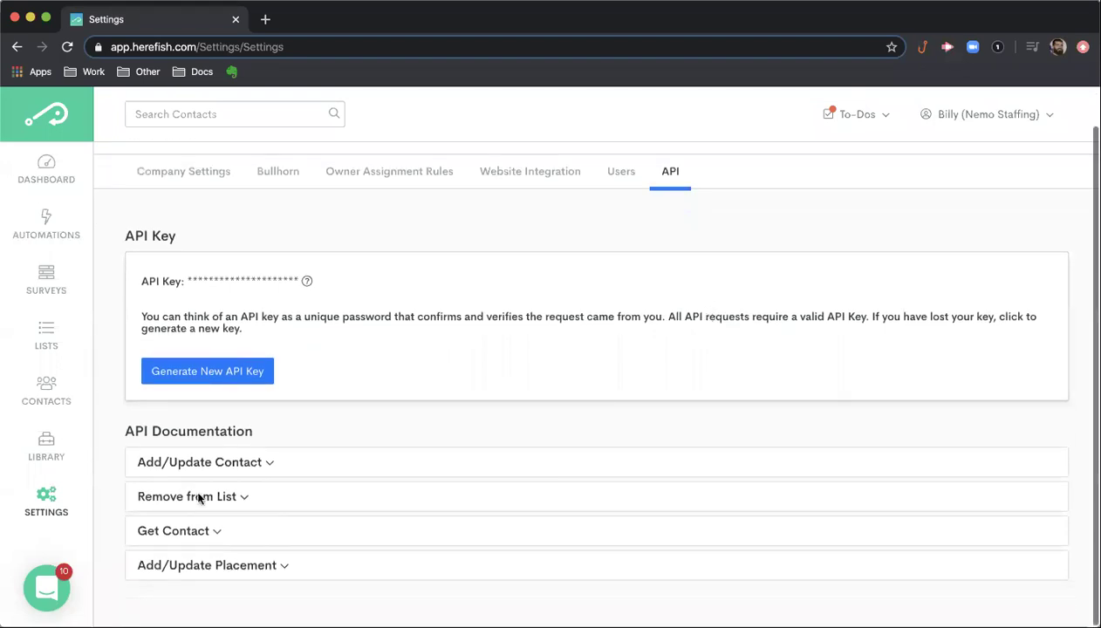
pyautogui.click(266, 463)
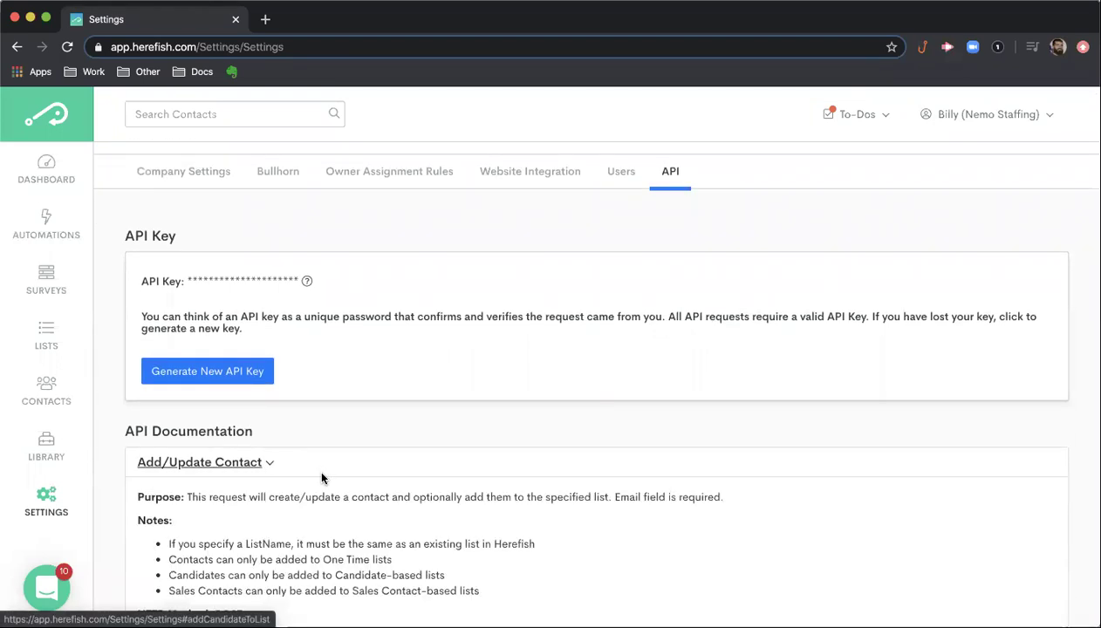
pyautogui.scroll(-2, 318, 467)
pyautogui.scroll(-4, 321, 473)
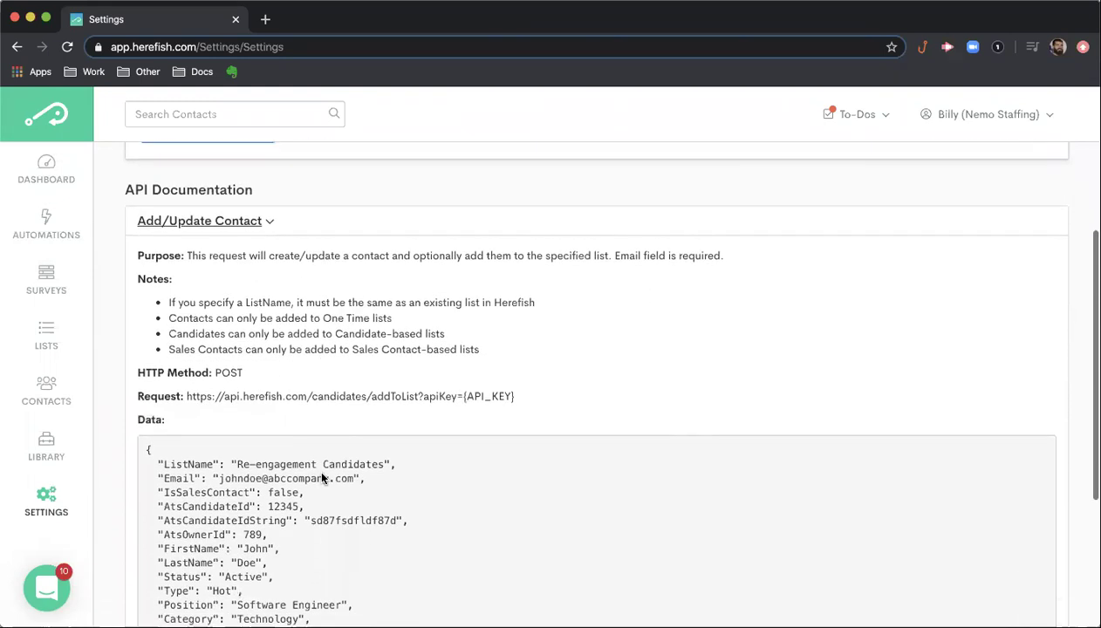
pyautogui.scroll(4, 273, 378)
pyautogui.scroll(1, 274, 378)
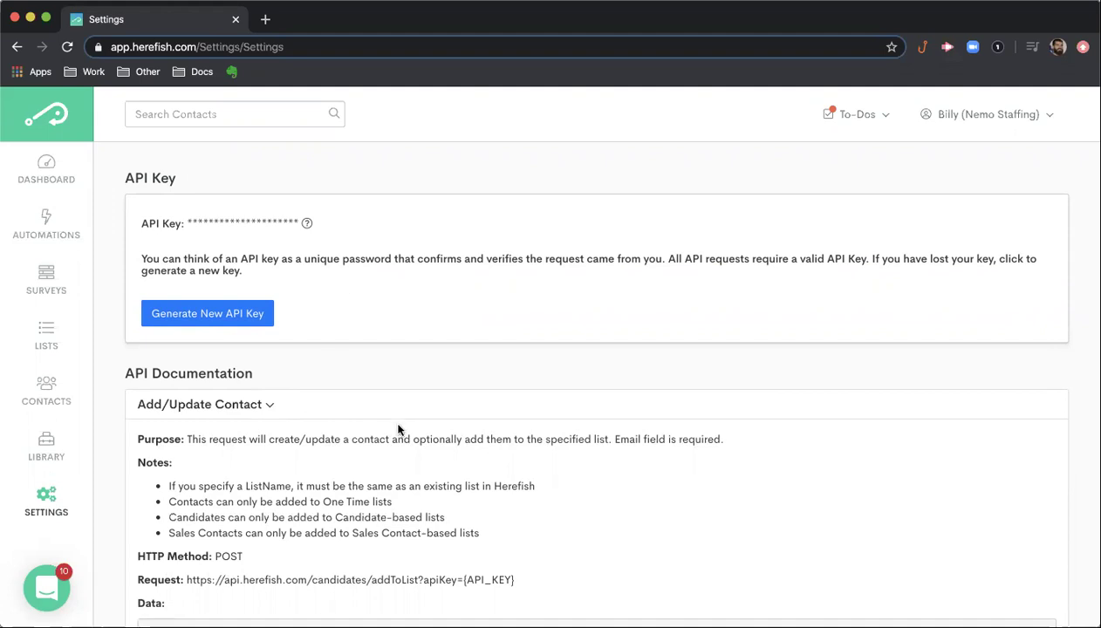
pyautogui.scroll(-5, 545, 491)
pyautogui.scroll(-3, 547, 493)
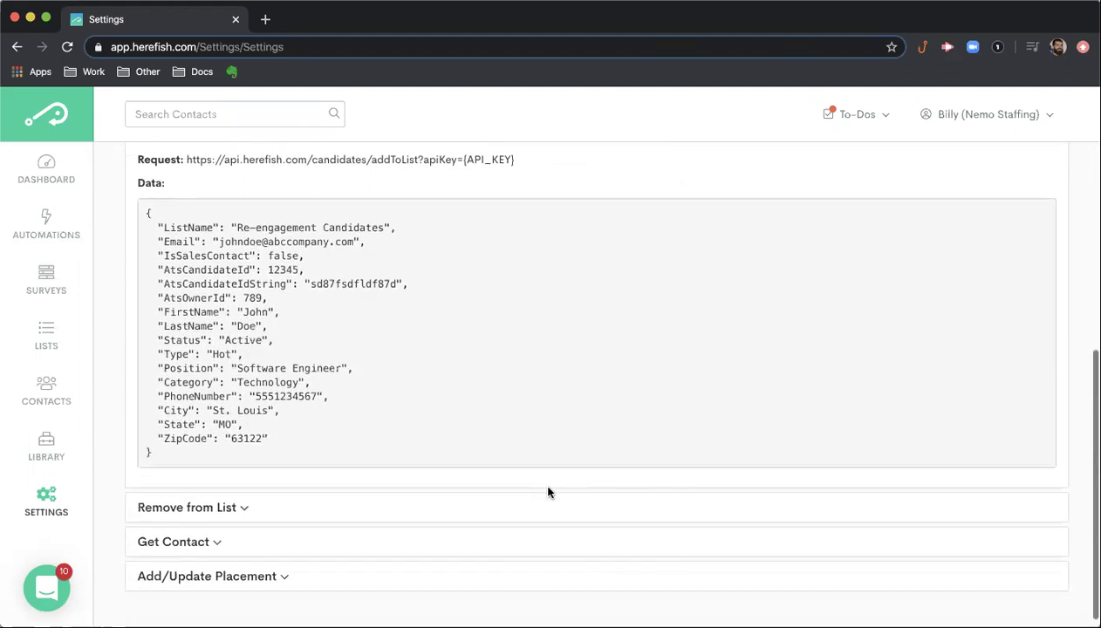
pyautogui.scroll(5, 548, 493)
pyautogui.scroll(5, 548, 493)
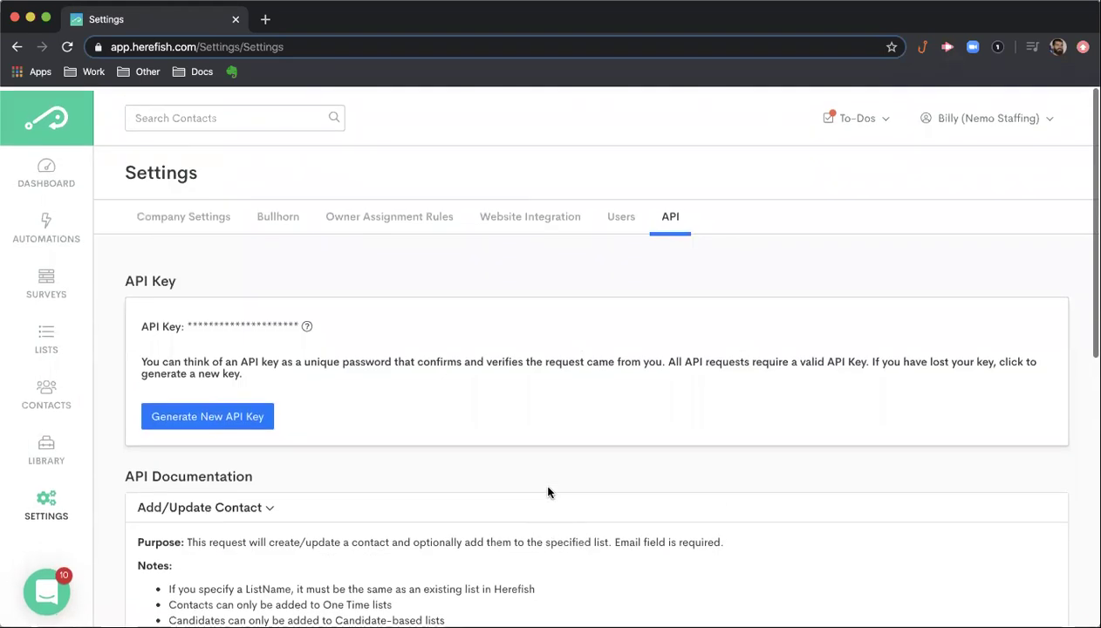